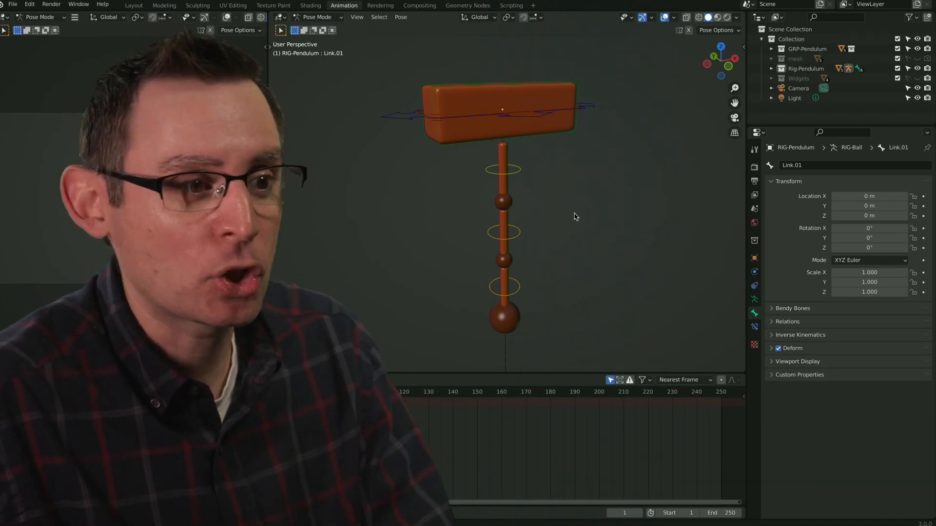
# Activate the combined Transform tool for moving, rotating and scaling the Link.01 bone in Pose Mode.
pyautogui.moveTo(588, 166); pyautogui.dragTo(595, 187, button='middle')
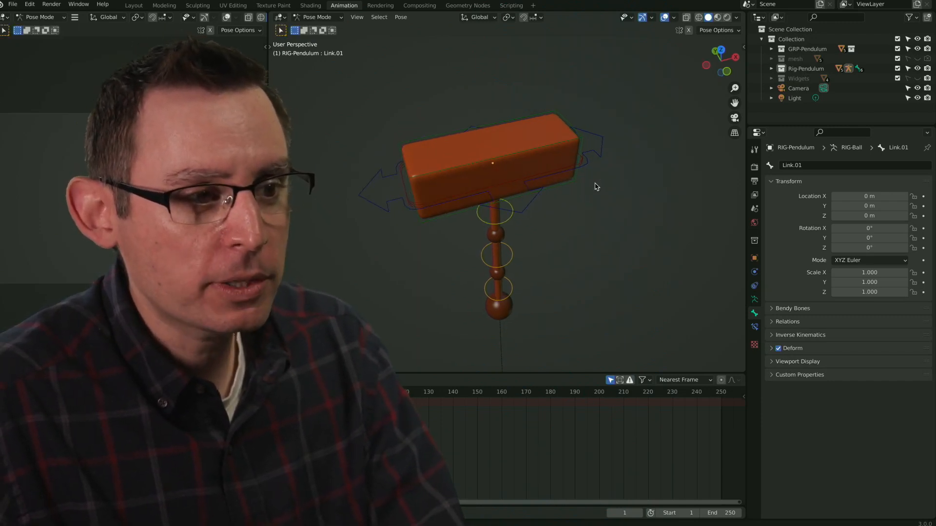
pyautogui.moveTo(580, 240); pyautogui.dragTo(466, 241)
pyautogui.moveTo(600, 147); pyautogui.dragTo(598, 150)
pyautogui.keyDown('shift'); pyautogui.moveTo(609, 161); pyautogui.dragTo(506, 225, button='middle'); pyautogui.keyUp('shift')
pyautogui.scroll(6, 616, 187)
pyautogui.moveTo(553, 196); pyautogui.dragTo(610, 142, button='middle')
pyautogui.click(587, 166)
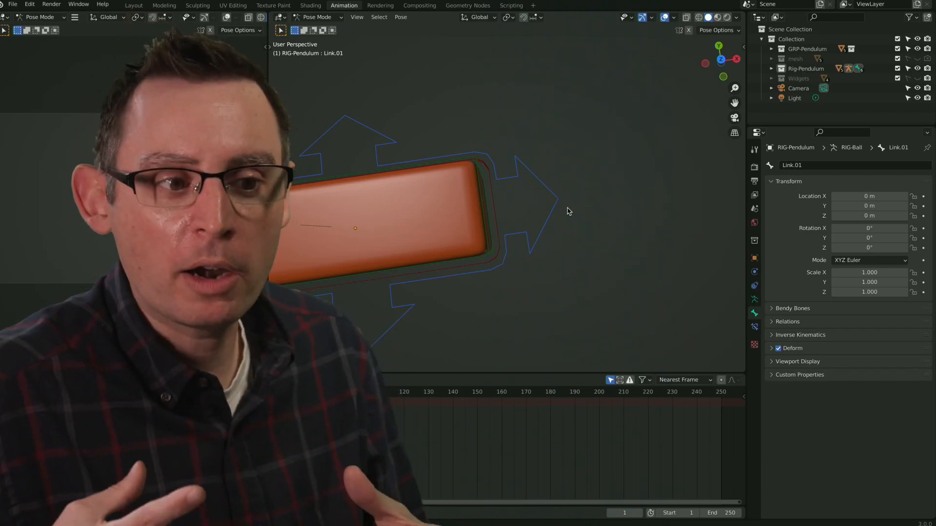
pyautogui.hotkey('shift', 'space')
pyautogui.press('r')
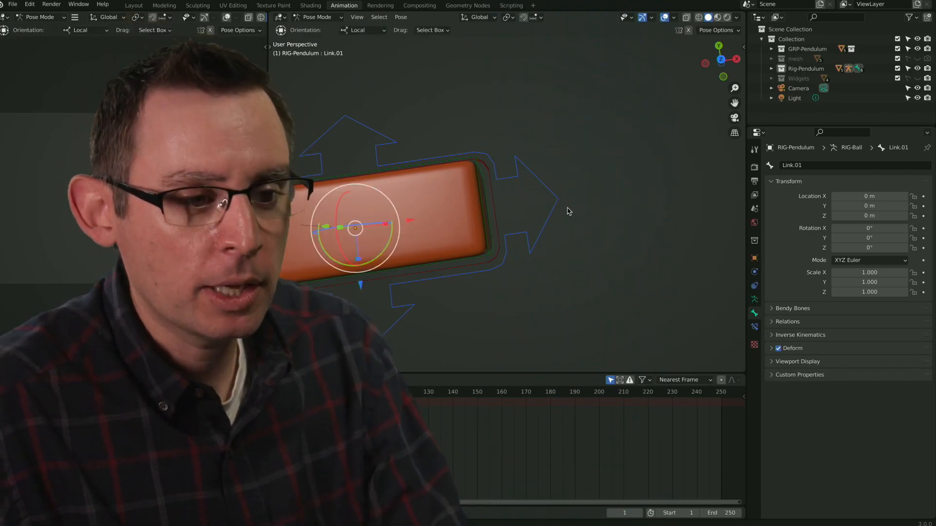
# Try moving the Link.01 bone along its local X axis and undo the move.
pyautogui.moveTo(407, 221); pyautogui.dragTo(504, 233)
pyautogui.hotkey('ctrl', 'z')
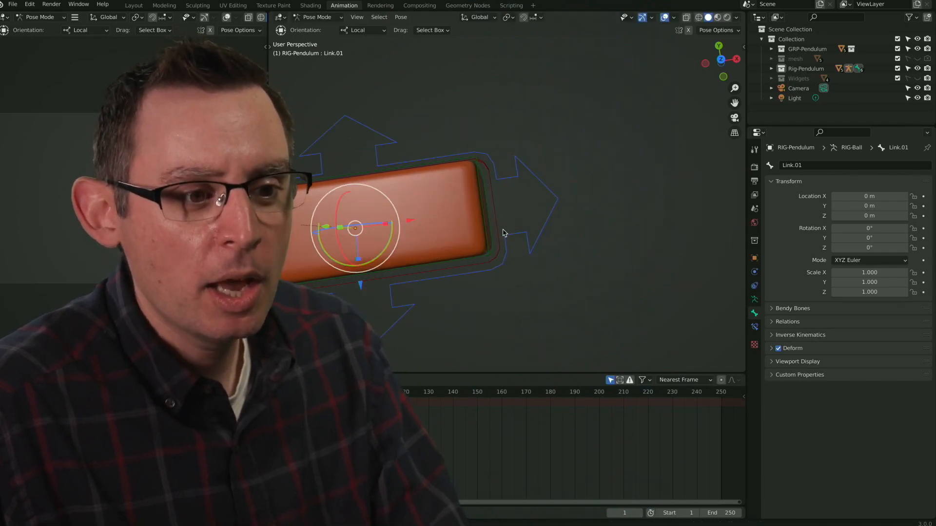
pyautogui.moveTo(554, 286); pyautogui.dragTo(540, 241, button='middle')
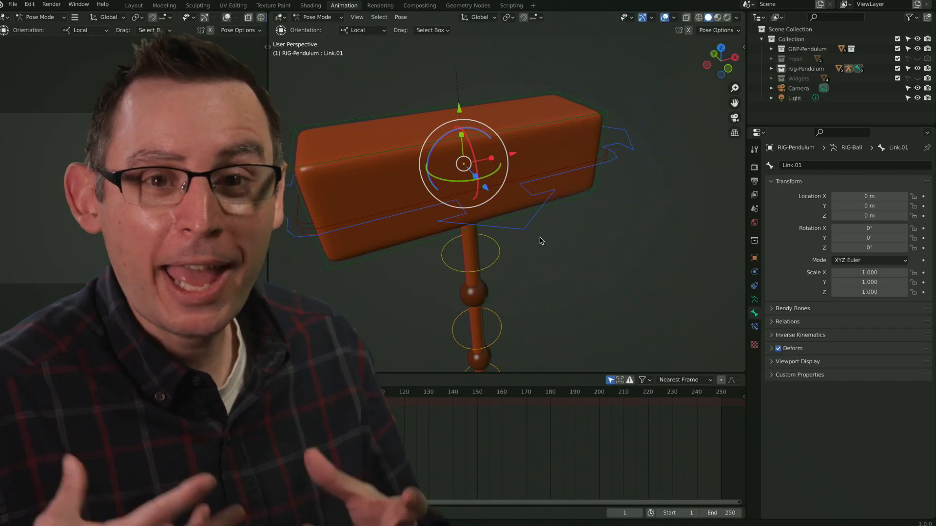
pyautogui.press('q')
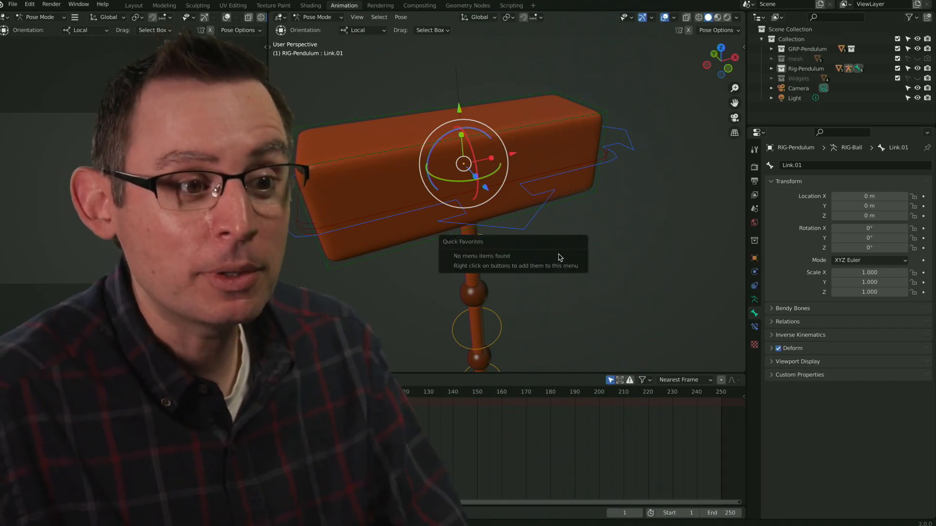
pyautogui.click(635, 207)
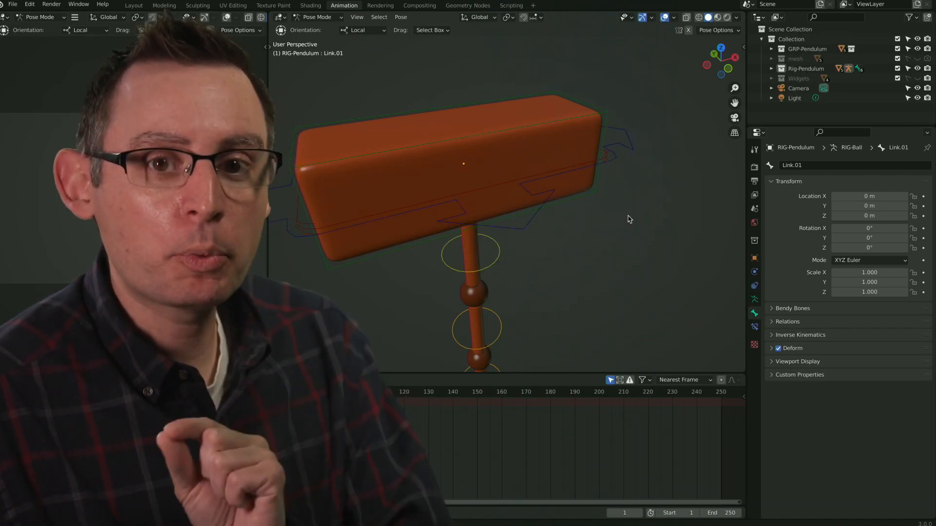
# Clear the bone selection and select the Master control around the box to view its transform properties.
pyautogui.moveTo(659, 144); pyautogui.dragTo(677, 176, button='middle')
pyautogui.moveTo(681, 242); pyautogui.dragTo(583, 295)
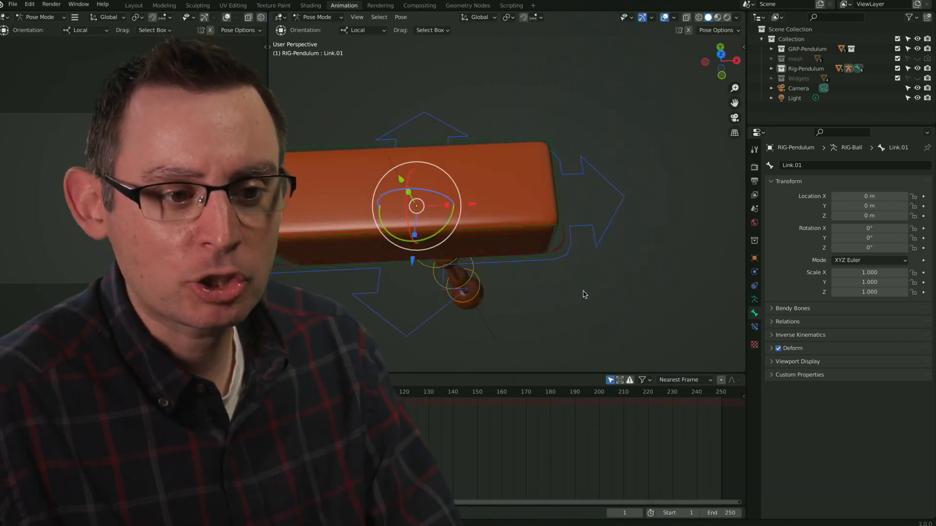
pyautogui.moveTo(583, 294); pyautogui.dragTo(584, 287, button='middle')
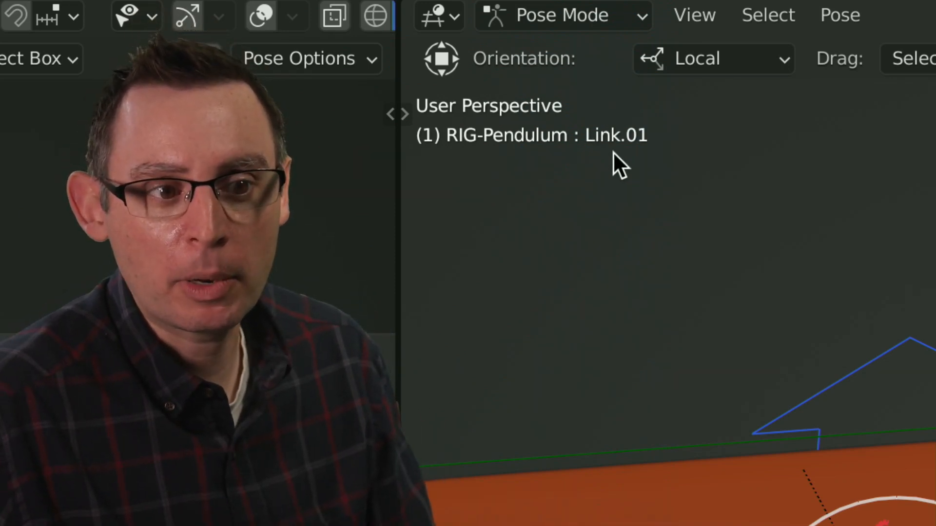
pyautogui.moveTo(822, 256); pyautogui.dragTo(850, 294)
pyautogui.moveTo(890, 359); pyautogui.dragTo(908, 376)
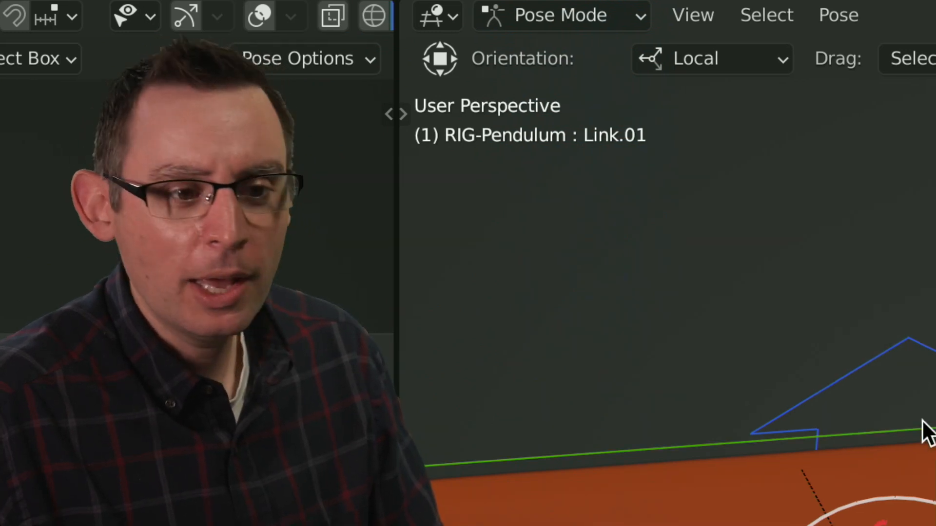
pyautogui.moveTo(796, 358); pyautogui.dragTo(810, 383)
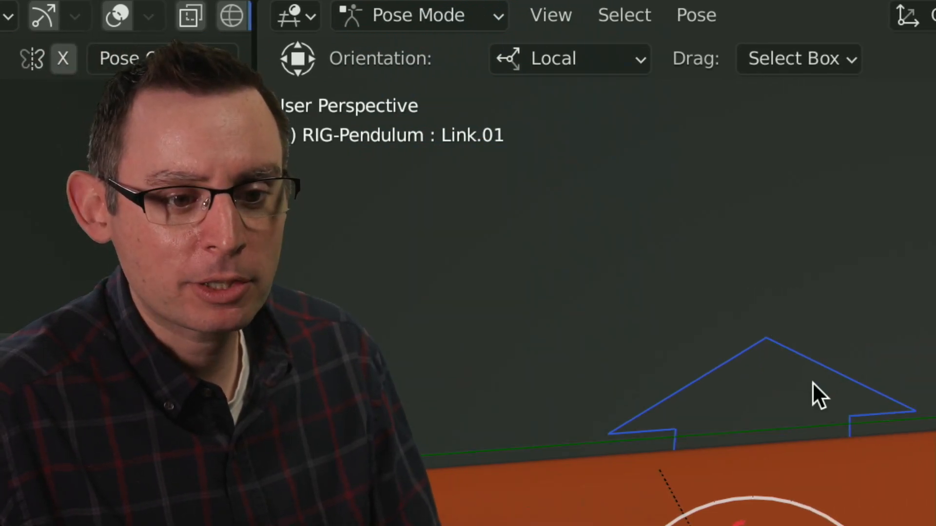
pyautogui.click(796, 281)
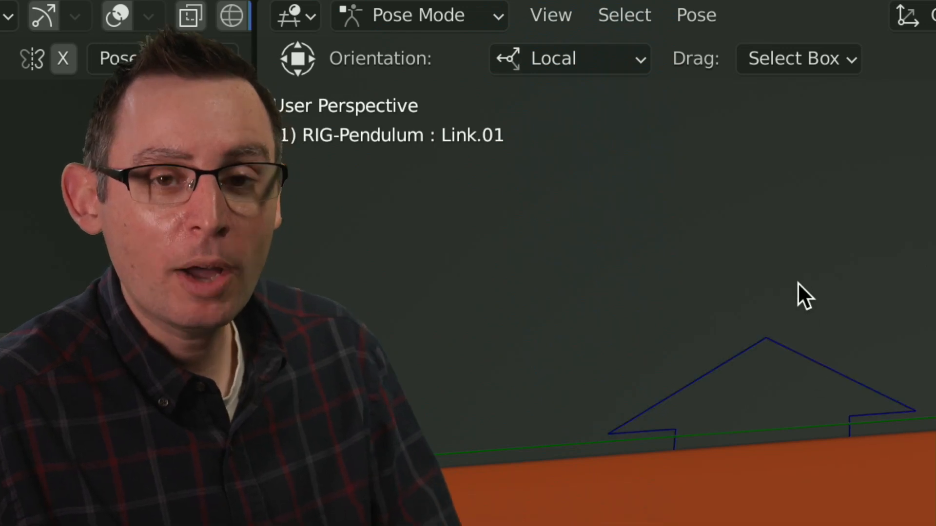
pyautogui.click(785, 347)
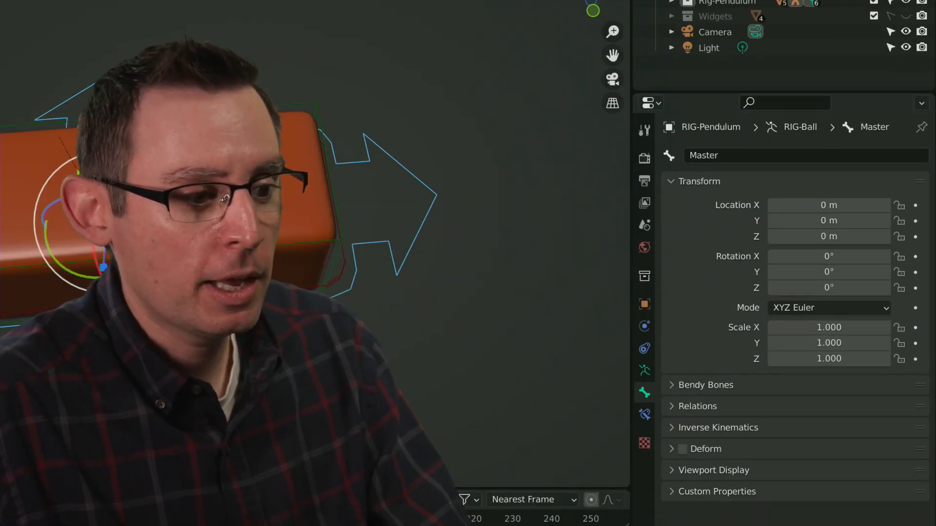
# Select the Link.03 bone and set its Z rotation to -22.2°.
pyautogui.click(195, 146)
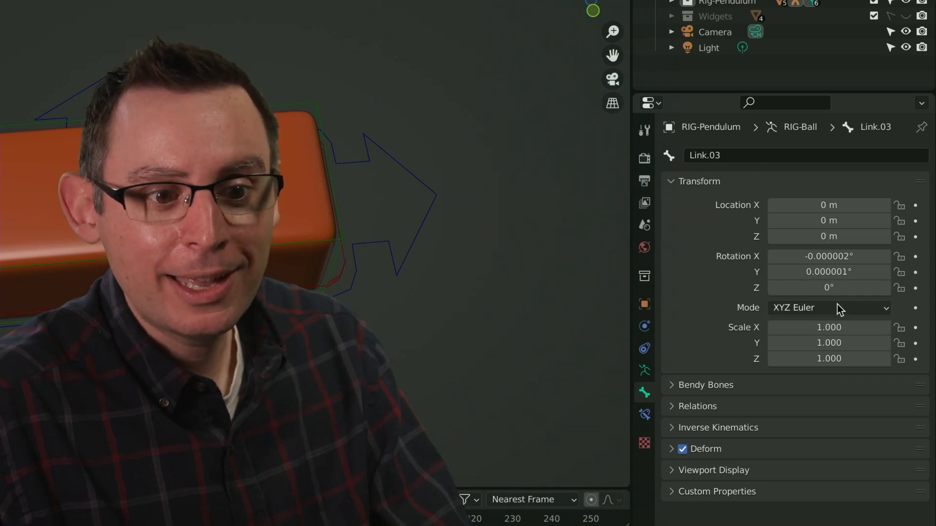
pyautogui.moveTo(829, 287); pyautogui.dragTo(857, 287)
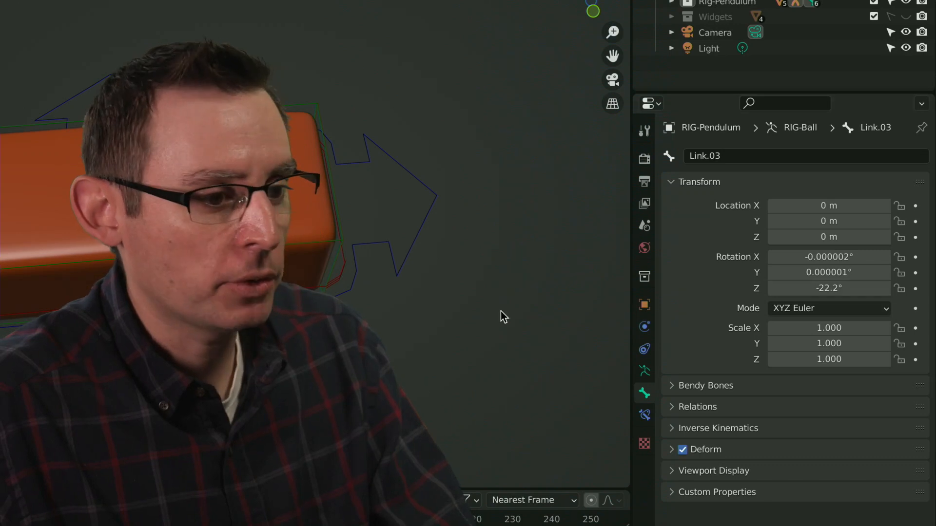
# Select the pendulum's top link and rotate it about its local Z axis to swing the chain sideways.
pyautogui.keyDown('shift'); pyautogui.moveTo(320, 325); pyautogui.dragTo(374, 305, button='middle'); pyautogui.keyUp('shift')
pyautogui.moveTo(634, 254); pyautogui.dragTo(711, 190, button='middle')
pyautogui.moveTo(535, 224); pyautogui.dragTo(507, 224, button='middle')
pyautogui.moveTo(568, 180); pyautogui.dragTo(561, 193)
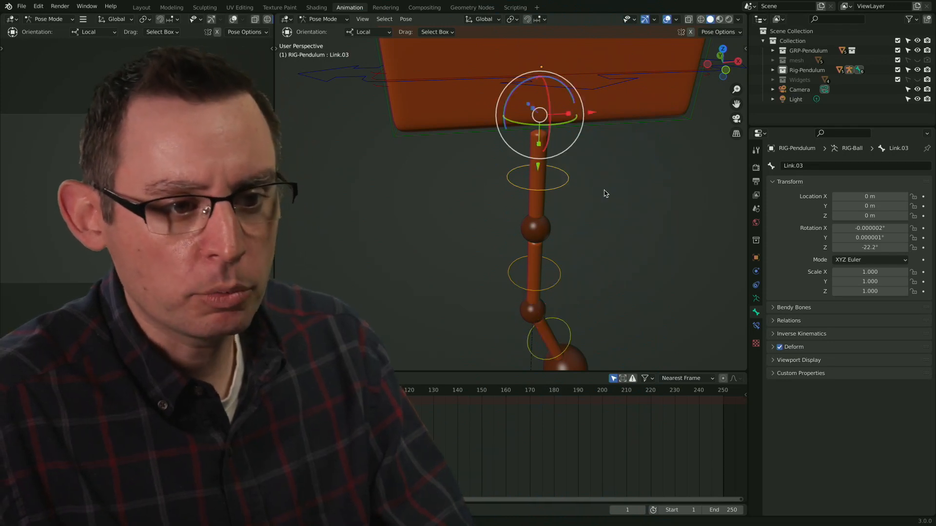
pyautogui.moveTo(510, 84); pyautogui.dragTo(523, 111)
# Select the lowest link, Link.03, and rotate it back and forth, leaving its Z rotation at -5.89°.
pyautogui.click(658, 311)
pyautogui.moveTo(632, 254); pyautogui.dragTo(580, 324)
pyautogui.moveTo(567, 300); pyautogui.dragTo(547, 295, button='middle')
pyautogui.moveTo(600, 275); pyautogui.dragTo(594, 288)
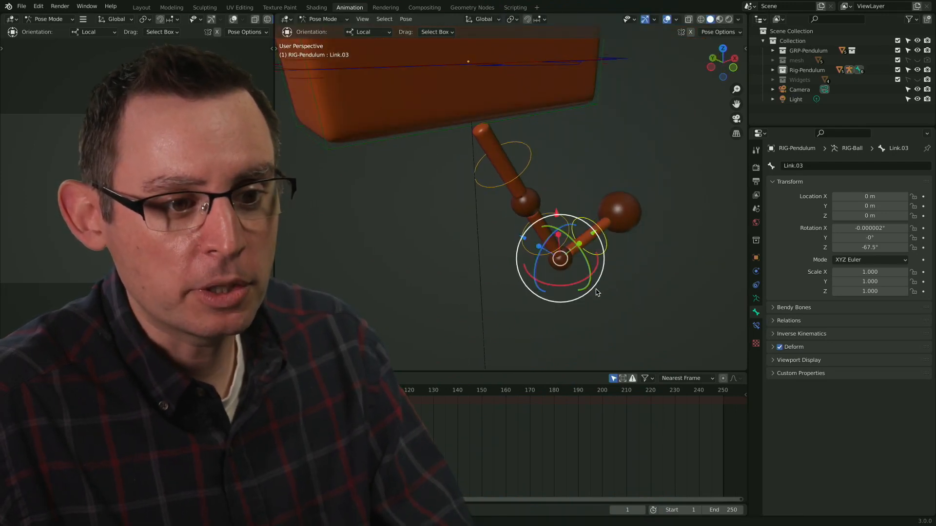
pyautogui.moveTo(544, 247); pyautogui.dragTo(566, 235)
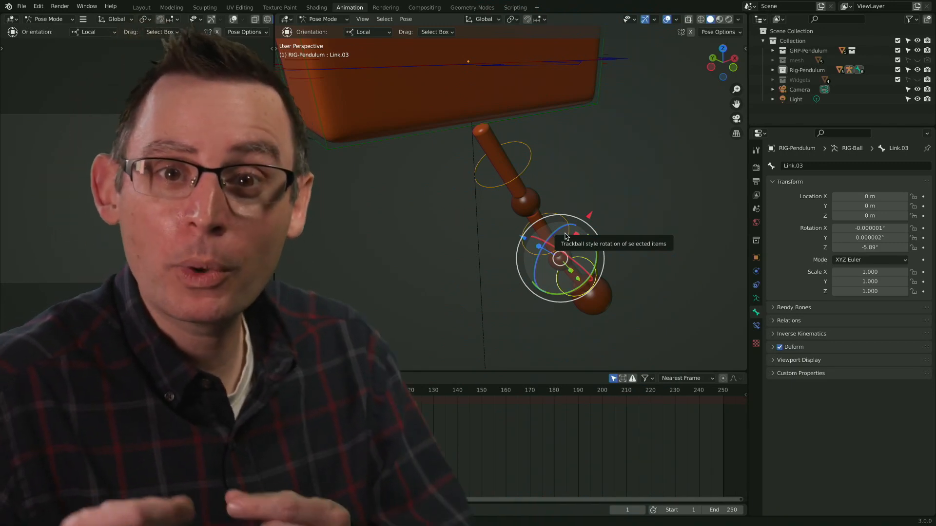
# Undo the recent rotations of the pendulum links.
pyautogui.moveTo(643, 157); pyautogui.dragTo(574, 214, button='middle')
pyautogui.hotkey('ctrl', 'z')
pyautogui.hotkey('ctrl', 'z')
pyautogui.hotkey('ctrl', 'z')
pyautogui.hotkey('ctrl', 'z')
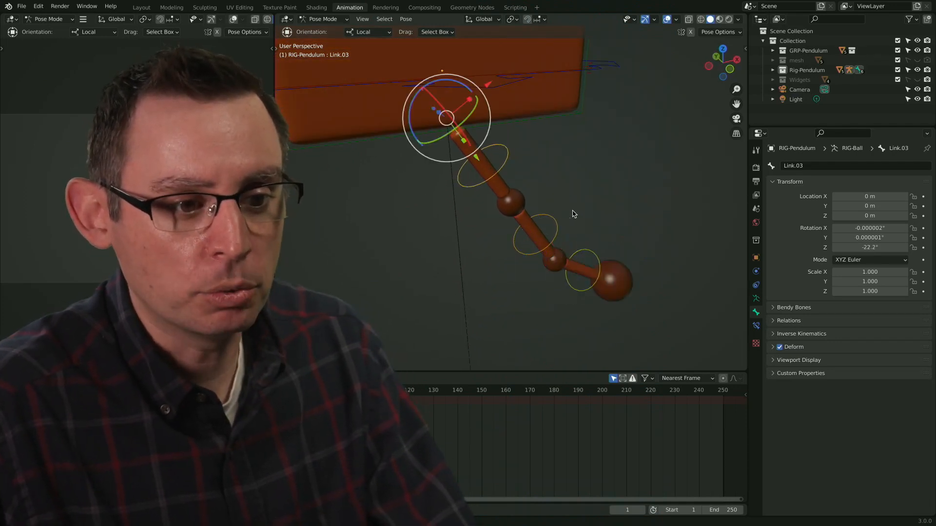
pyautogui.hotkey('ctrl', 'z')
pyautogui.hotkey('ctrl', 'z')
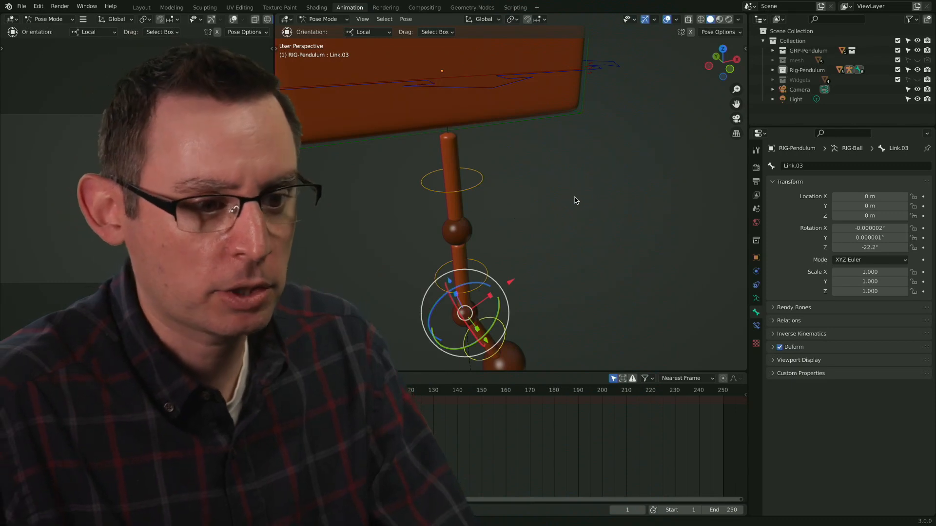
# Select the control ring of Link.01, the pendulum's top link.
pyautogui.click(556, 229)
pyautogui.click(481, 181)
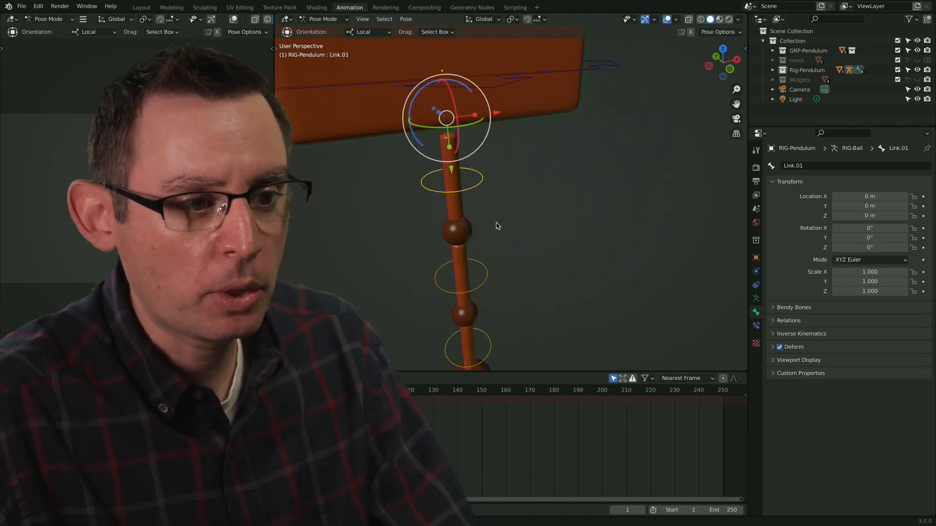
pyautogui.keyDown('shift'); pyautogui.moveTo(494, 219); pyautogui.dragTo(524, 235, button='middle'); pyautogui.keyUp('shift')
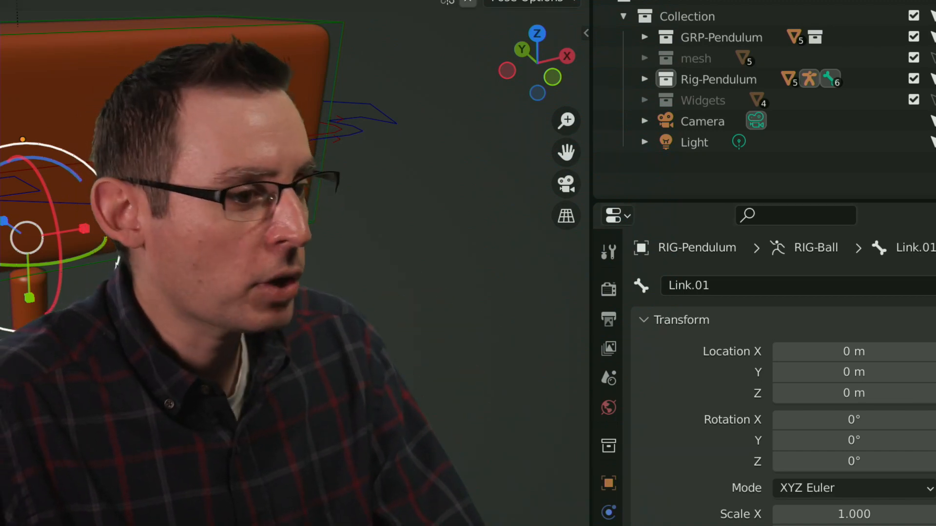
pyautogui.keyDown('shift'); pyautogui.moveTo(287, 282); pyautogui.dragTo(548, 280, button='middle'); pyautogui.keyUp('shift')
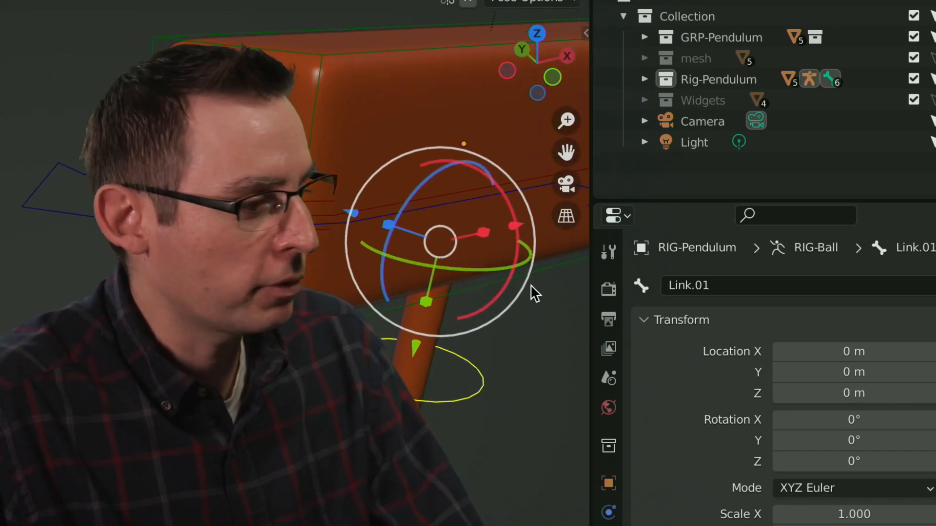
pyautogui.keyDown('shift'); pyautogui.moveTo(516, 337); pyautogui.dragTo(498, 345, button='middle'); pyautogui.keyUp('shift')
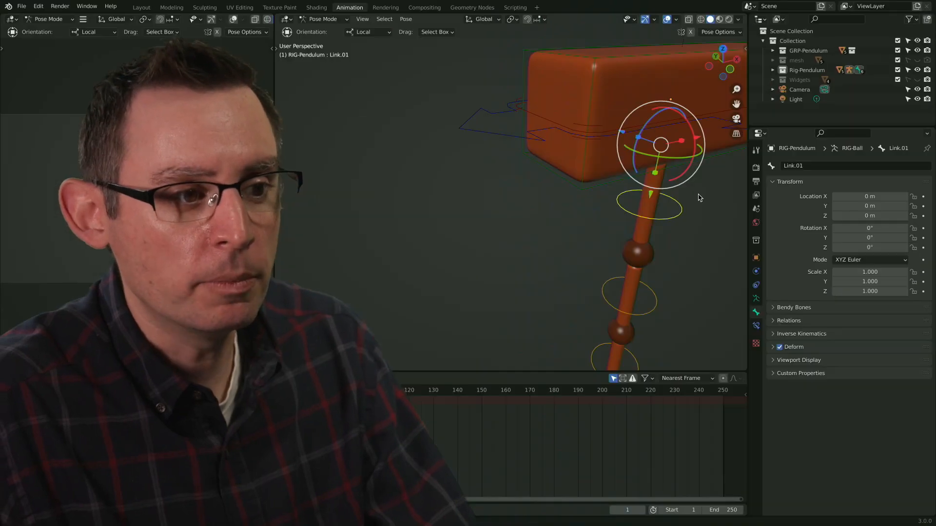
# Show the viewport's tool strip and switch the selection tool to Tweak.
pyautogui.press('t')
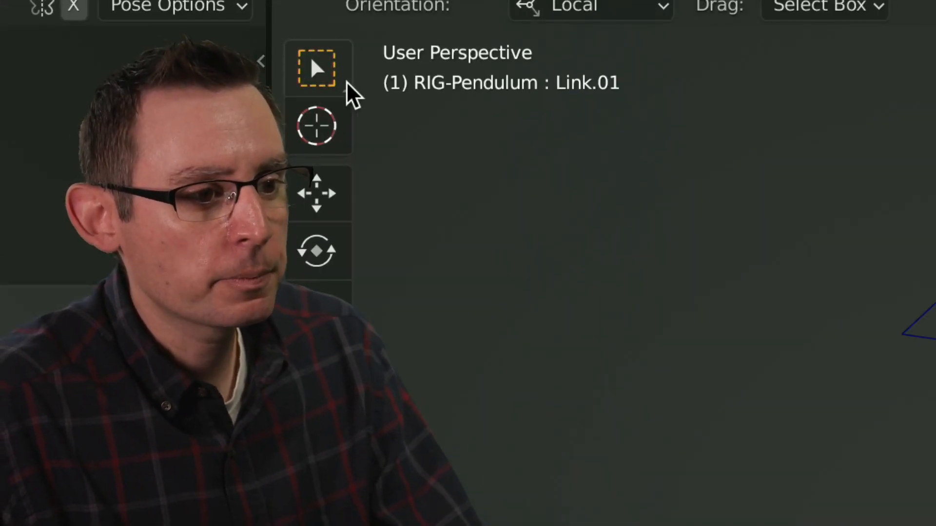
pyautogui.click(295, 54)
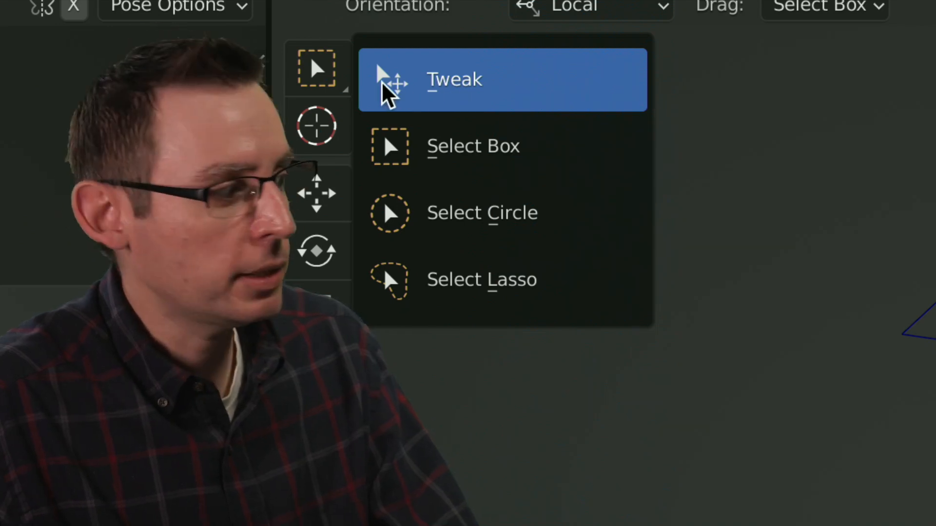
pyautogui.click(447, 82)
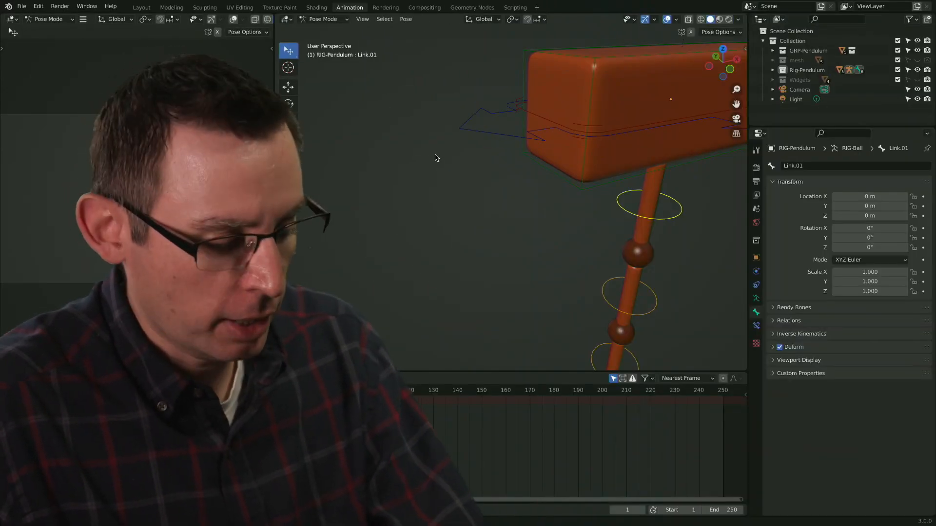
# Cycle the selection tool through Select Box, Select Circle and Select Lasso back to Tweak.
pyautogui.press('w')
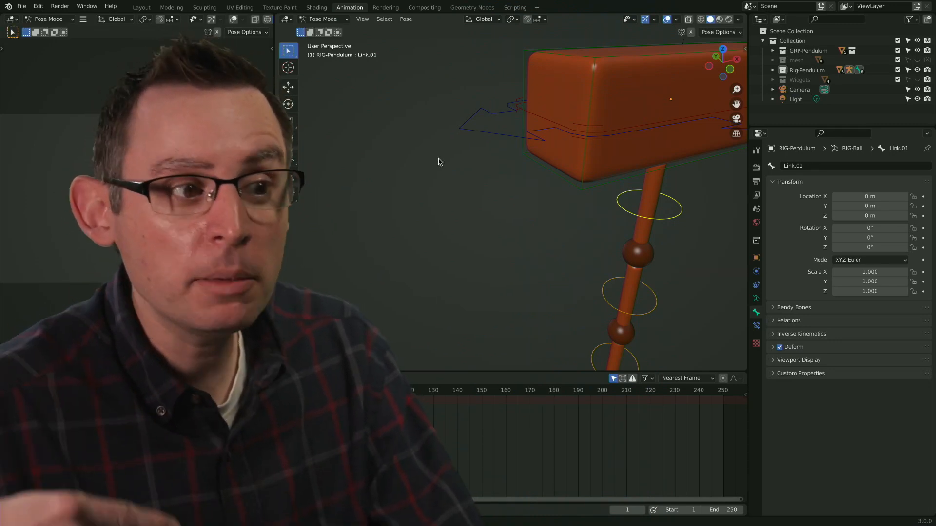
pyautogui.press('w')
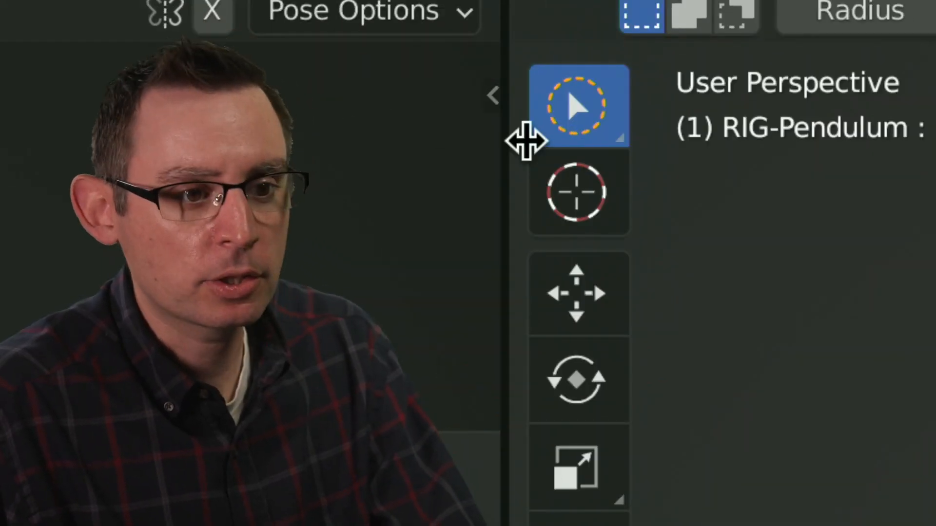
pyautogui.press('w')
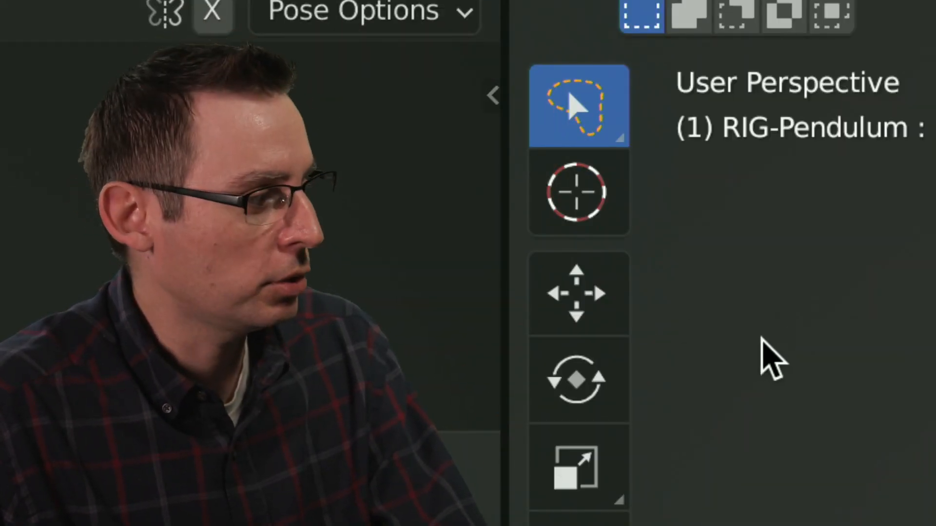
pyautogui.press('w')
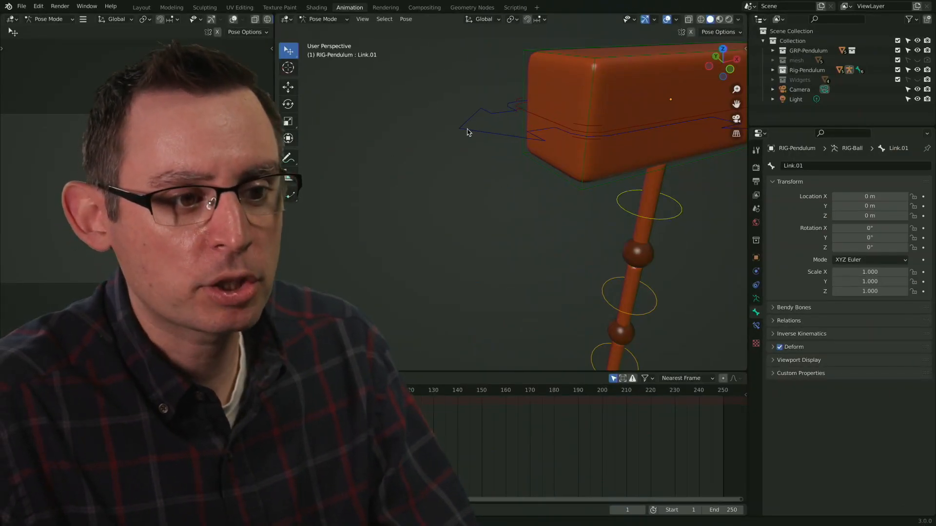
# Select the pendulum's Master control, the four-arrow outline around the orange box.
pyautogui.moveTo(476, 156); pyautogui.dragTo(573, 223, button='middle')
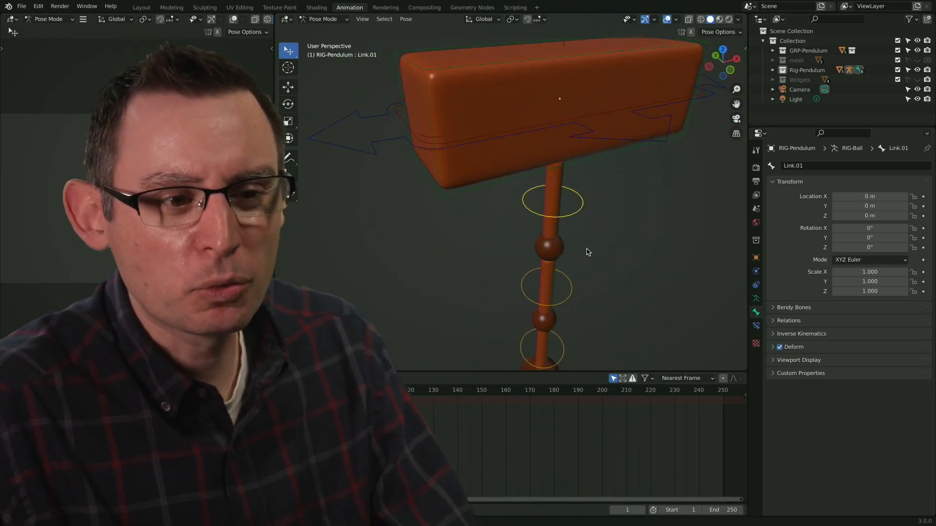
pyautogui.moveTo(606, 275); pyautogui.dragTo(566, 251, button='middle')
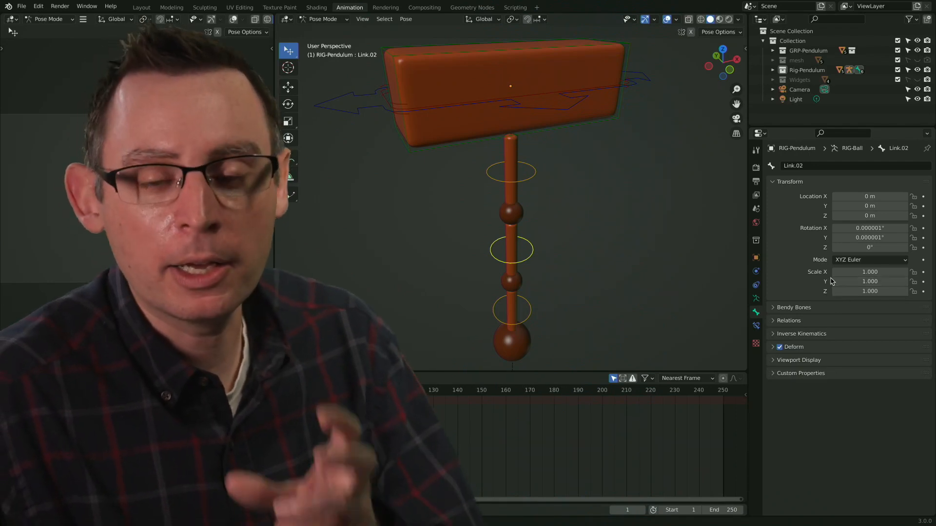
pyautogui.moveTo(511, 245); pyautogui.dragTo(615, 158, button='middle')
pyautogui.click(614, 159)
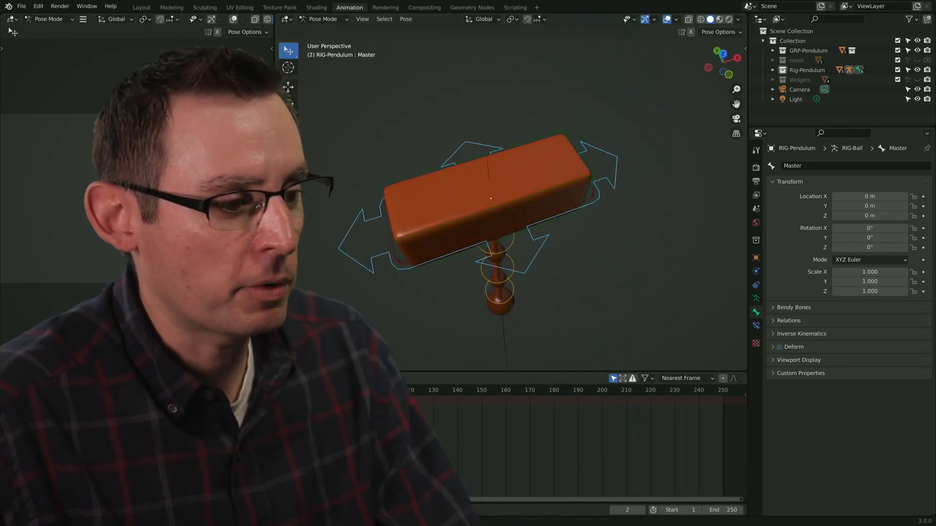
pyautogui.moveTo(390, 273); pyautogui.dragTo(422, 236, button='middle')
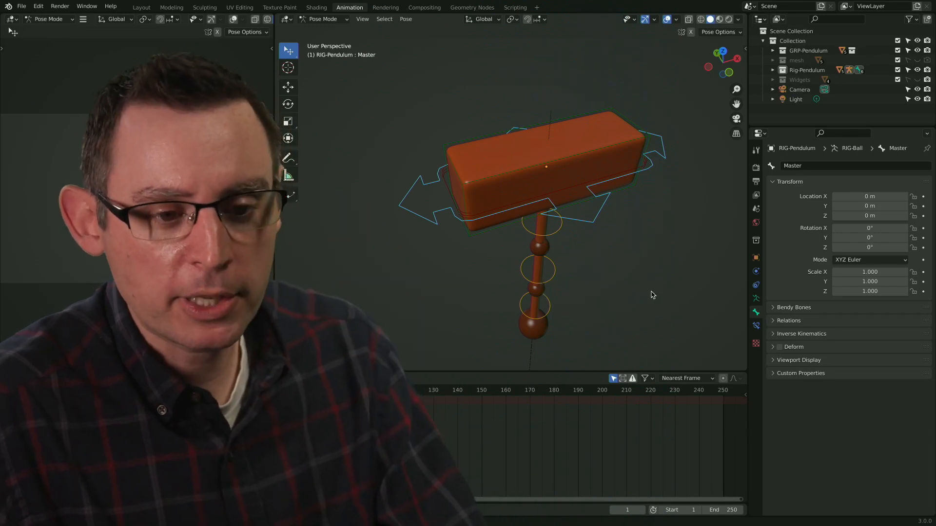
# Activate the Transform tool and move the Master bone along its local X axis to about -1.22 m.
pyautogui.scroll(-3, 627, 249)
pyautogui.hotkey('shift', 'space')
pyautogui.press('t')
pyautogui.moveTo(548, 177); pyautogui.dragTo(688, 223)
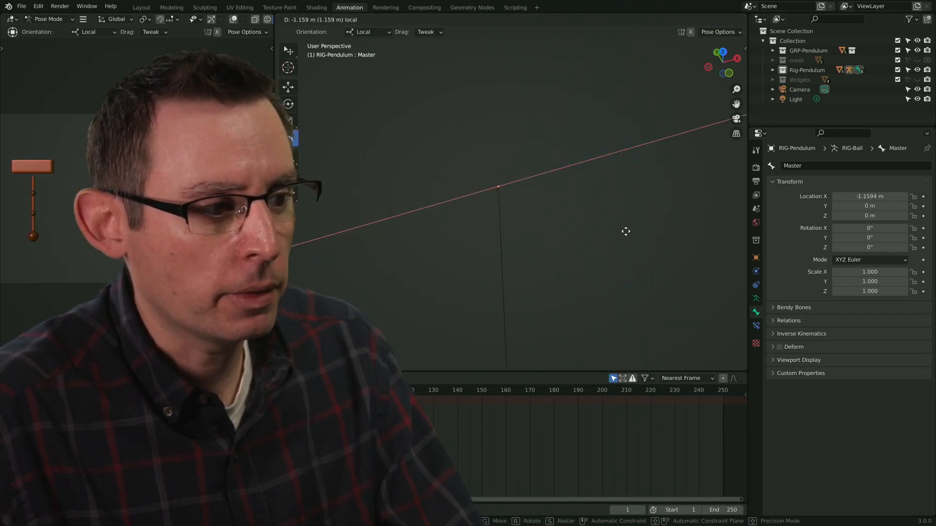
pyautogui.moveTo(616, 231); pyautogui.dragTo(615, 232)
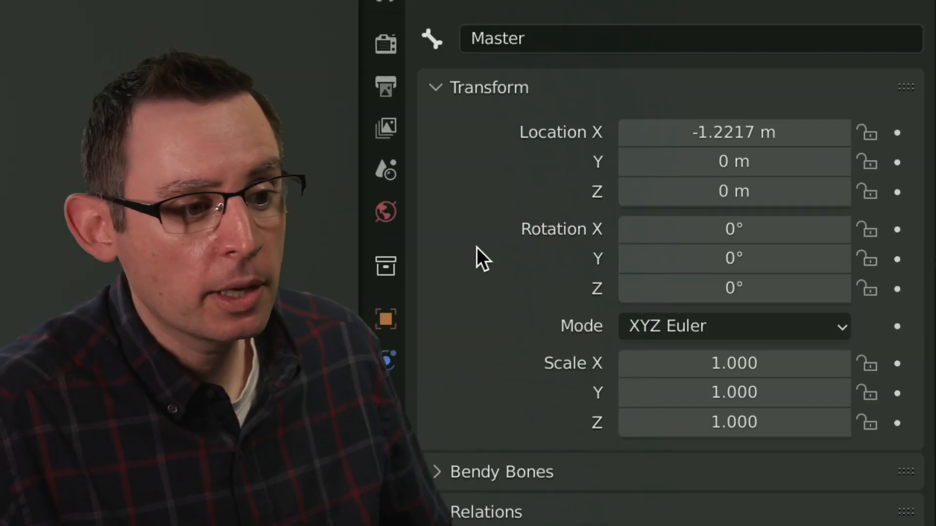
# Compare the object and bone transform properties, and keyframe only the Master bone's Location X at frame 1.
pyautogui.click(390, 325)
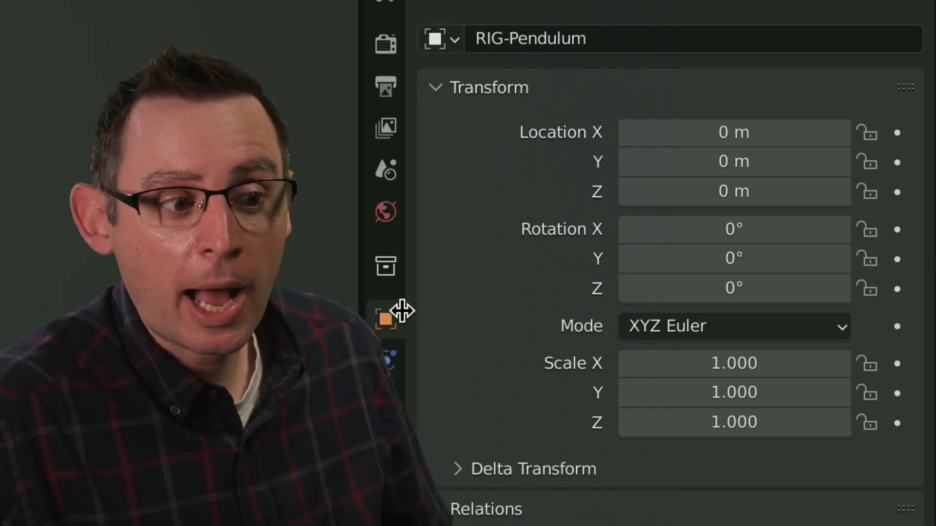
pyautogui.click(388, 360)
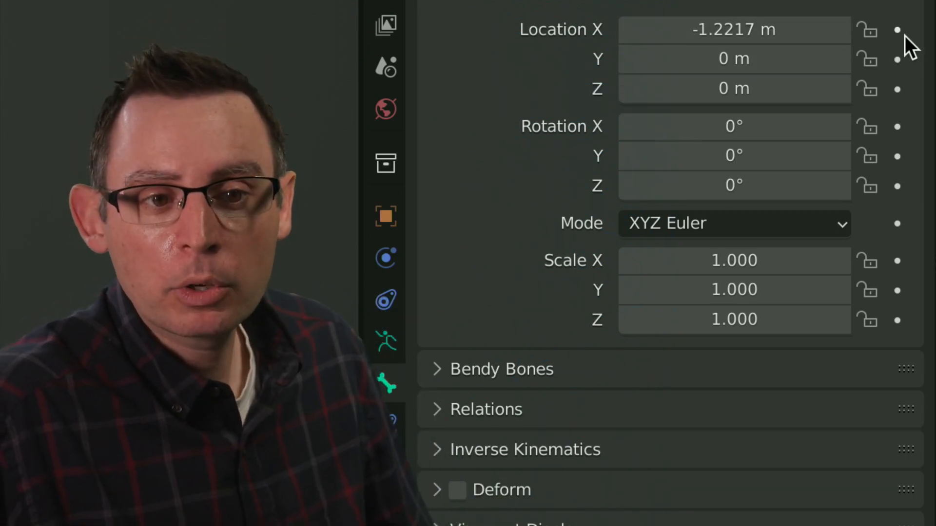
pyautogui.click(897, 30)
pyautogui.click(897, 59)
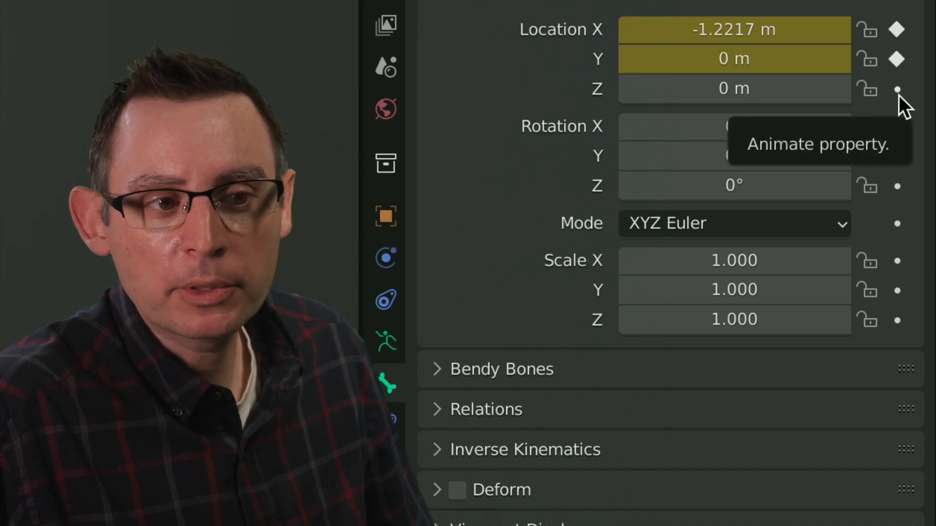
pyautogui.click(896, 63)
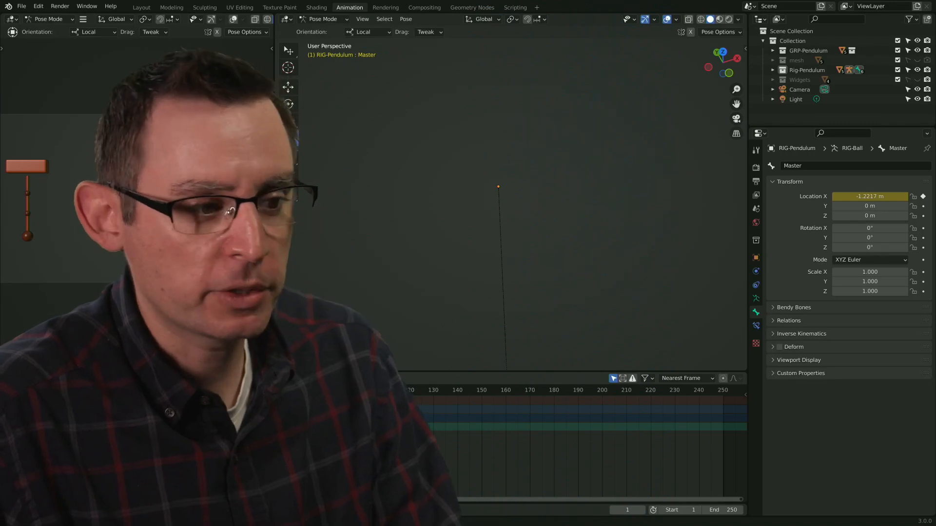
# Split the Dope Sheet area vertically to get a narrower Dope Sheet, and turn on Auto Keying.
pyautogui.moveTo(3, 375); pyautogui.dragTo(377, 390)
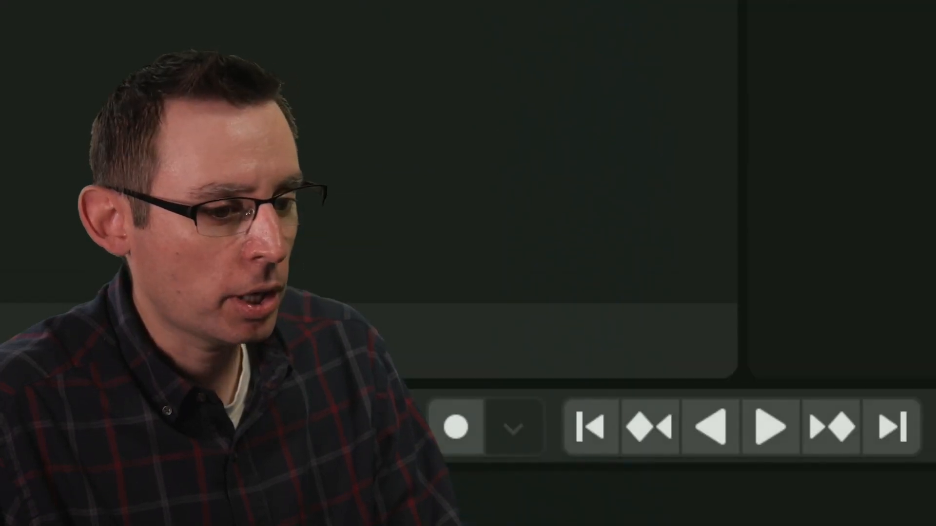
pyautogui.click(467, 435)
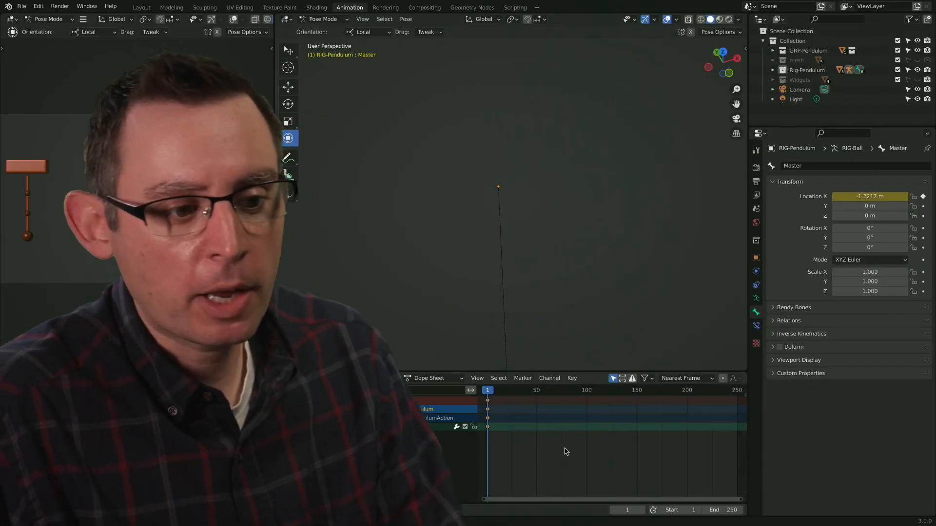
# At frame 50, move the Master bone along its local X axis to about 1.24 m.
pyautogui.moveTo(504, 395); pyautogui.dragTo(528, 396)
pyautogui.scroll(-5, 472, 242)
pyautogui.keyDown('shift'); pyautogui.moveTo(469, 244); pyautogui.dragTo(488, 347, button='middle'); pyautogui.keyUp('shift')
pyautogui.scroll(2, 546, 238)
pyautogui.moveTo(538, 397); pyautogui.dragTo(514, 397)
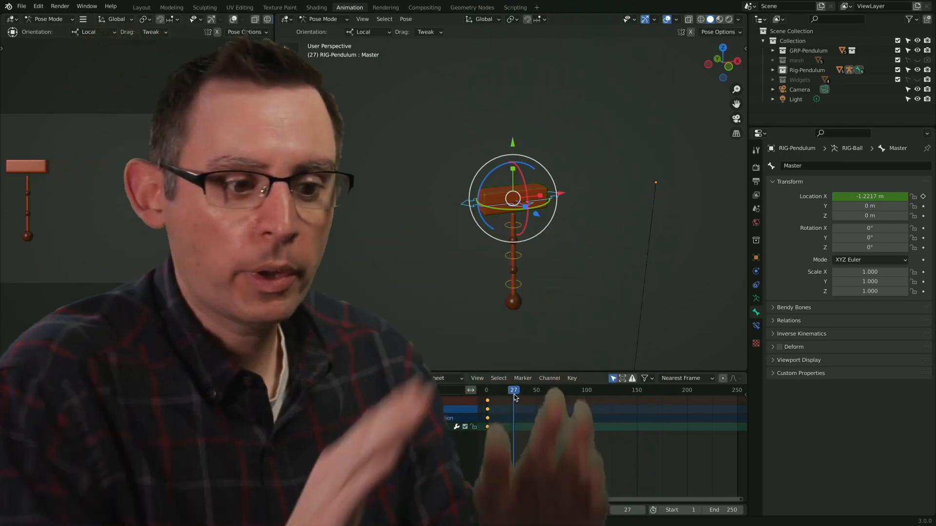
pyautogui.moveTo(518, 399); pyautogui.dragTo(538, 403)
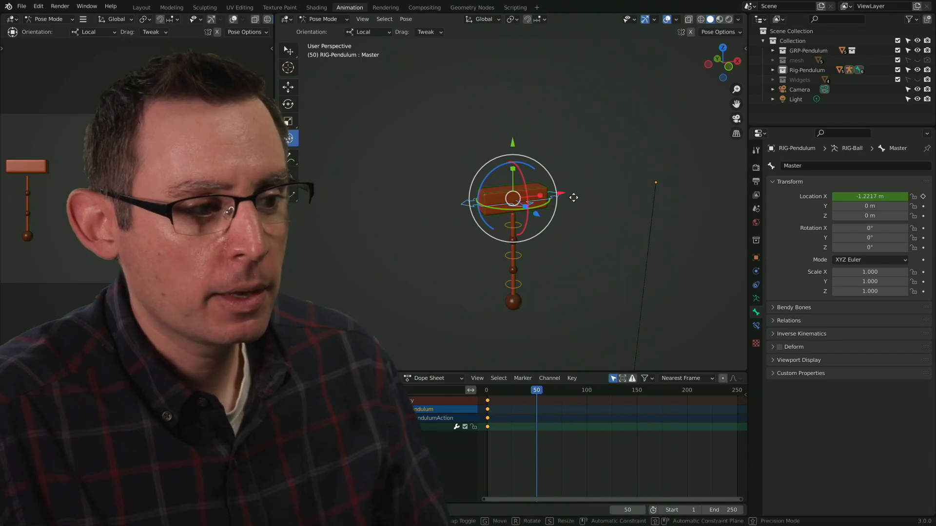
pyautogui.moveTo(566, 197); pyautogui.dragTo(743, 194)
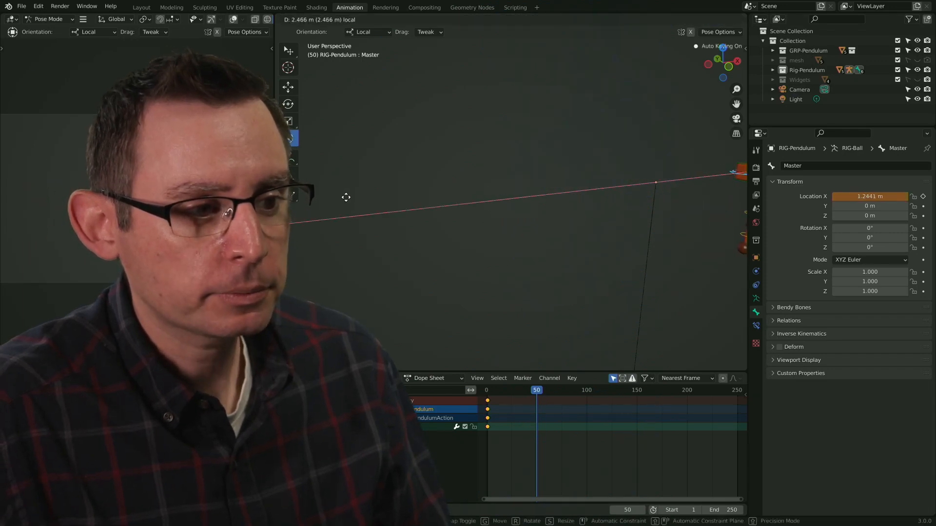
pyautogui.moveTo(346, 197); pyautogui.dragTo(346, 197)
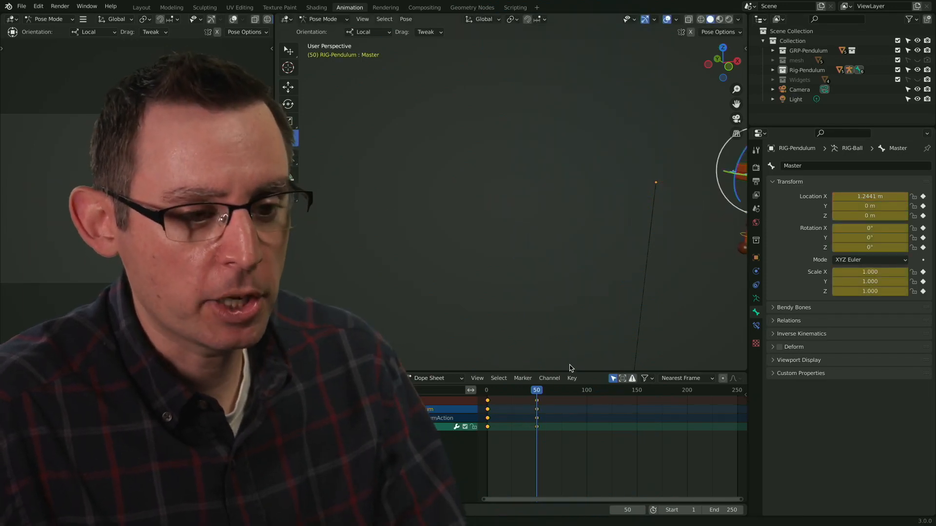
# Copy the Master keyframe at frame 1 and paste it at frame 100.
pyautogui.click(500, 419)
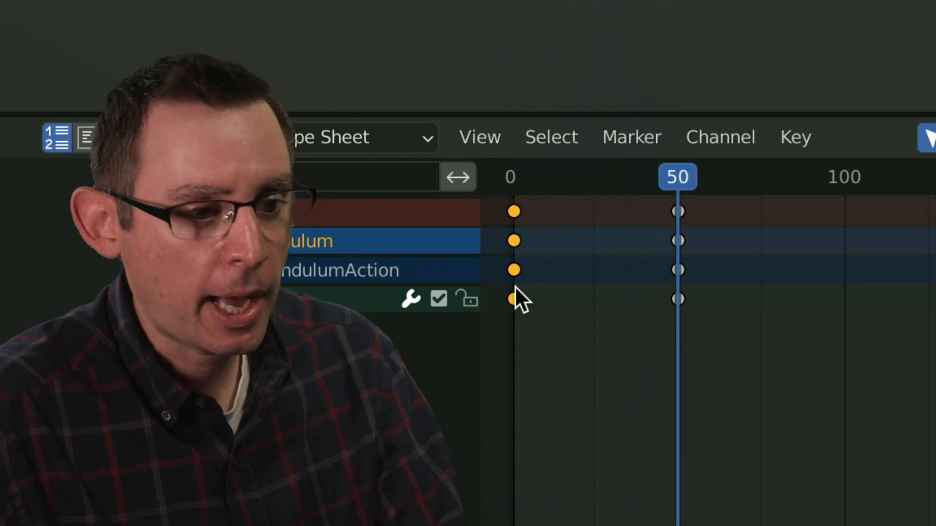
pyautogui.moveTo(702, 185); pyautogui.dragTo(844, 212)
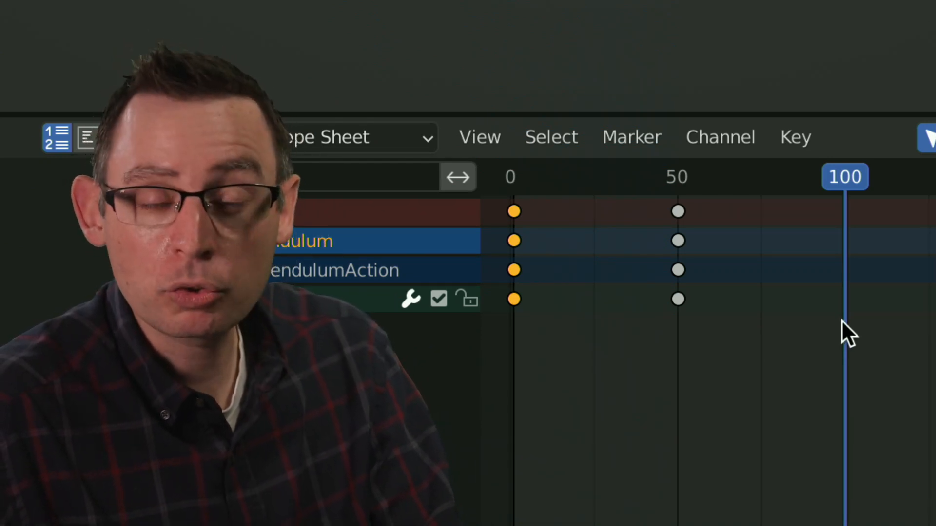
pyautogui.press('i')
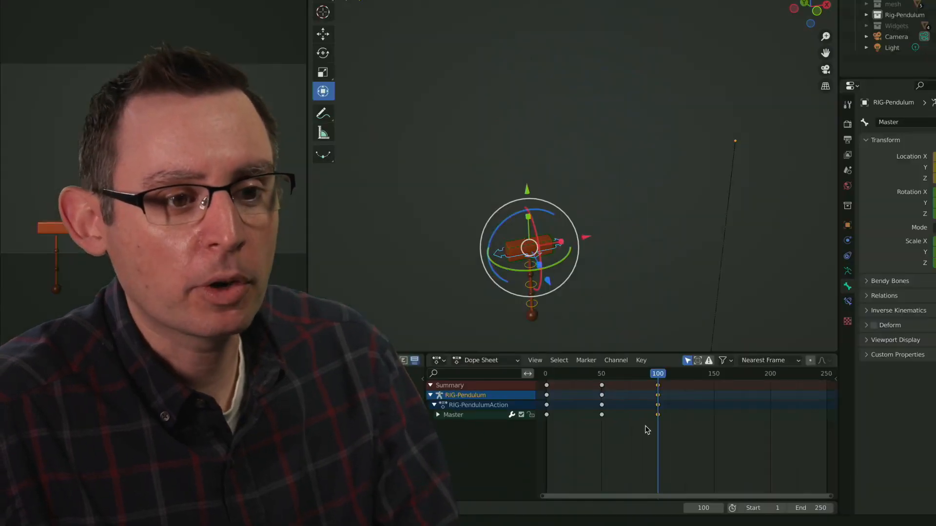
pyautogui.moveTo(561, 393); pyautogui.dragTo(588, 404)
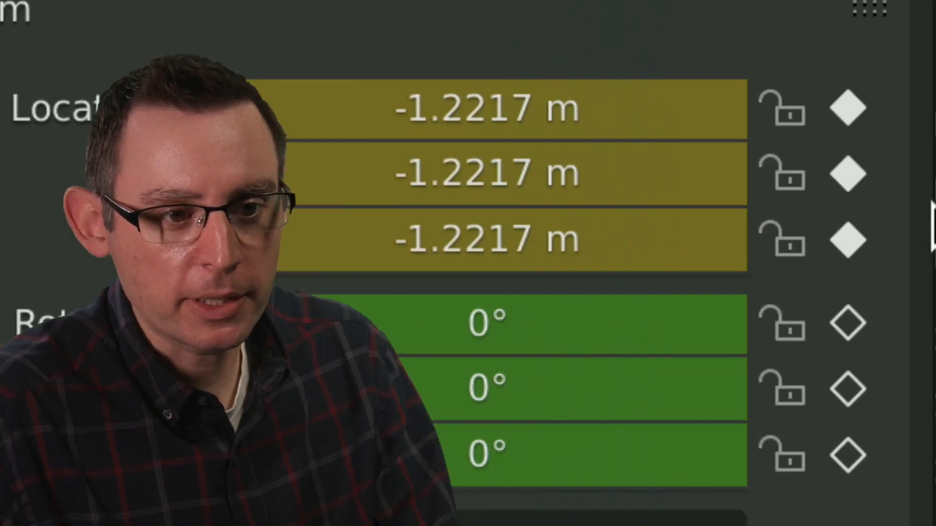
# Set the Master bone's Location Y and Z to 0 m at frame 100.
pyautogui.click(894, 206)
pyautogui.write('0')
pyautogui.press('Return')
pyautogui.click(627, 242)
pyautogui.write('0')
pyautogui.press('Return')
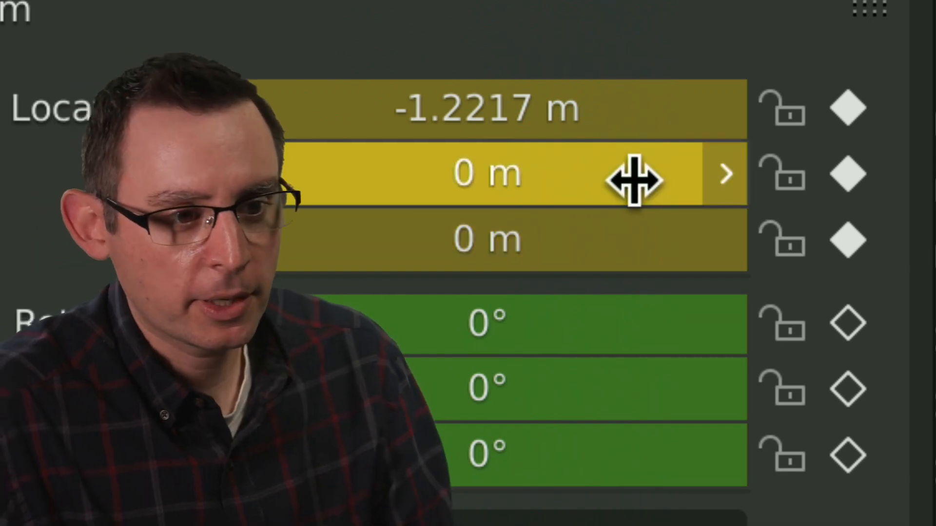
# Replace the single keyframes of the Master bone's Location Y and Location Z at frame 100 with the current values.
pyautogui.rightClick(635, 181)
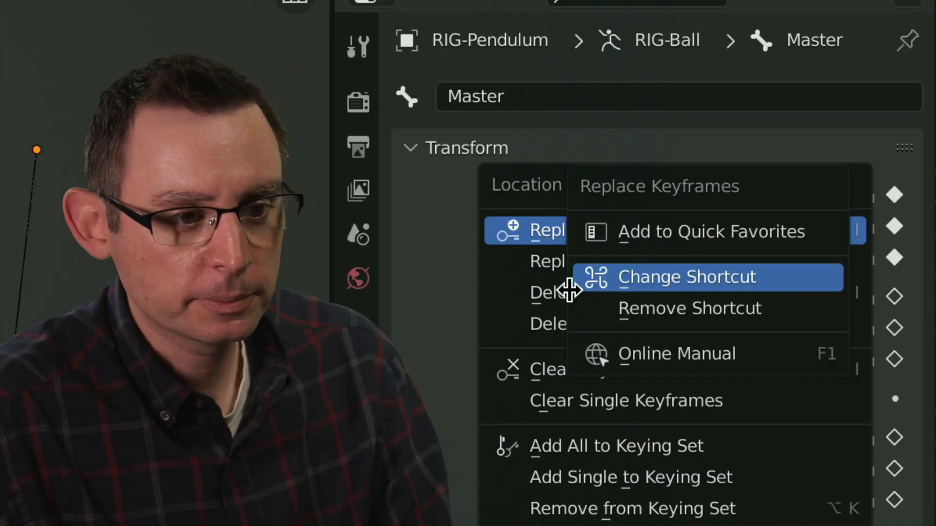
pyautogui.click(485, 281)
pyautogui.press('i')
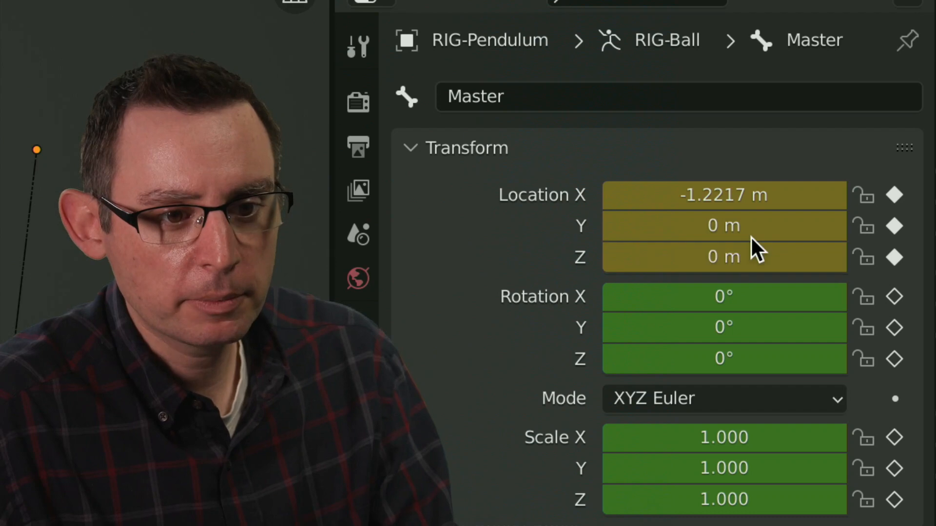
pyautogui.rightClick(753, 224)
pyautogui.rightClick(752, 221)
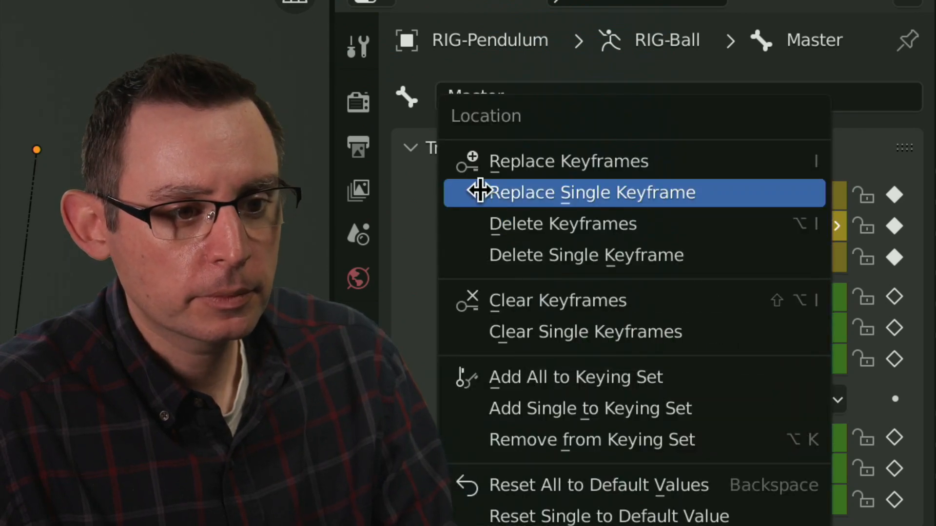
pyautogui.click(480, 190)
pyautogui.rightClick(752, 258)
pyautogui.click(605, 257)
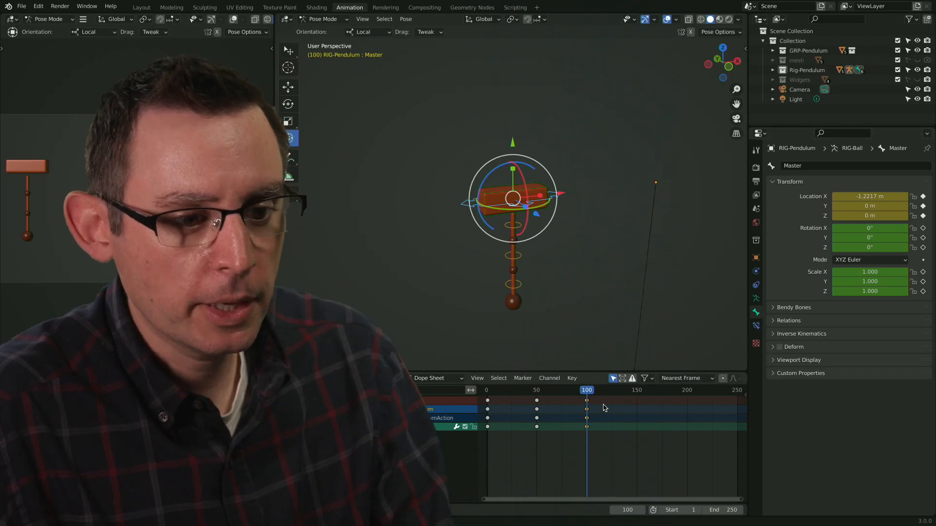
# Play the animation from frame 0 to check the pendulum's side-to-side movement, and deselect the keyframes.
pyautogui.moveTo(604, 408); pyautogui.dragTo(481, 413)
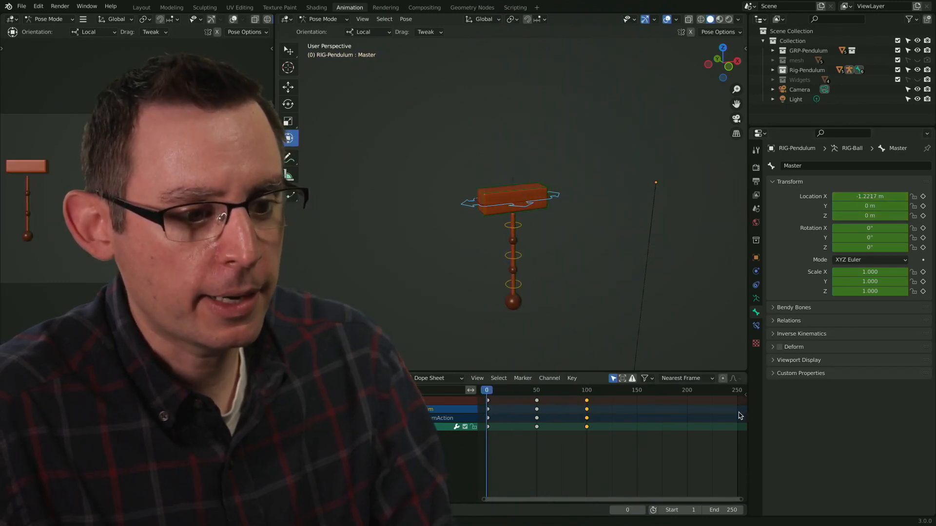
pyautogui.press('space')
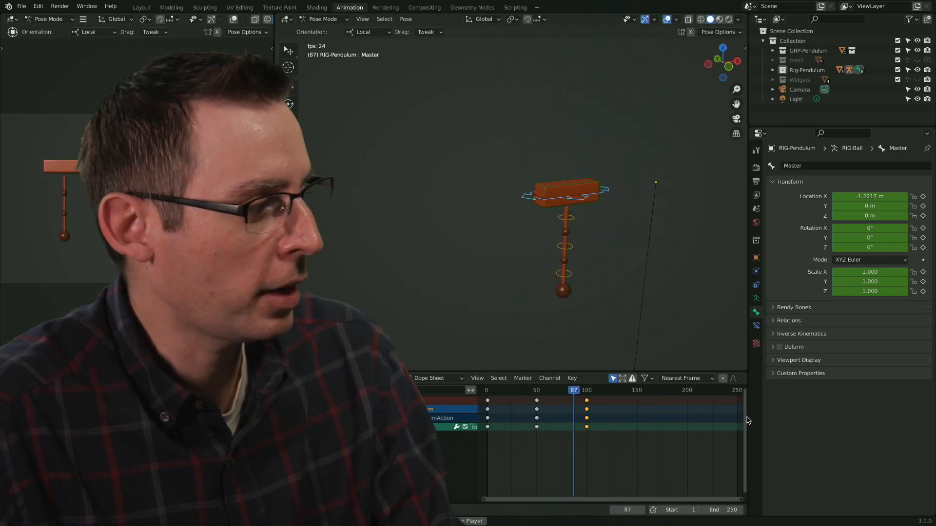
pyautogui.press('space')
pyautogui.click(621, 433)
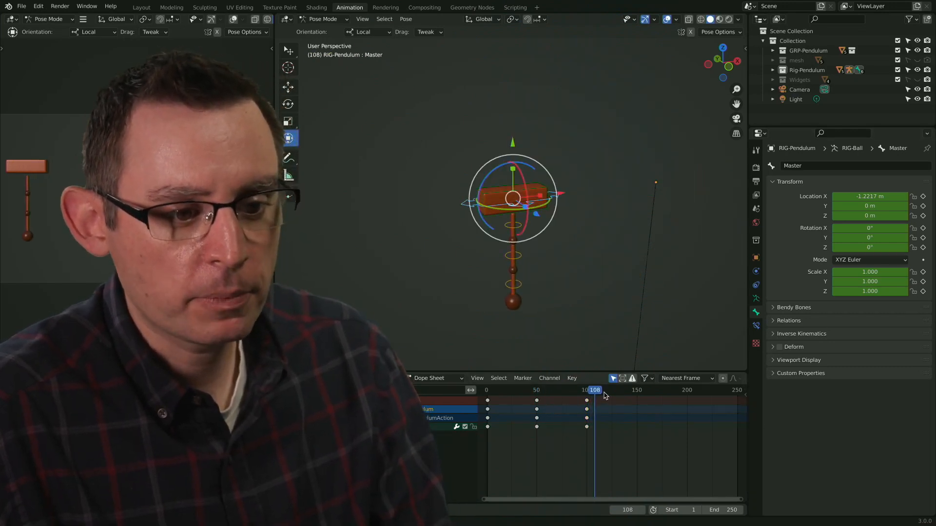
# Return to frame 100 and compare the RIG-Pendulum object's transform values with those of the Master bone.
pyautogui.click(593, 390)
pyautogui.moveTo(588, 391); pyautogui.dragTo(587, 391)
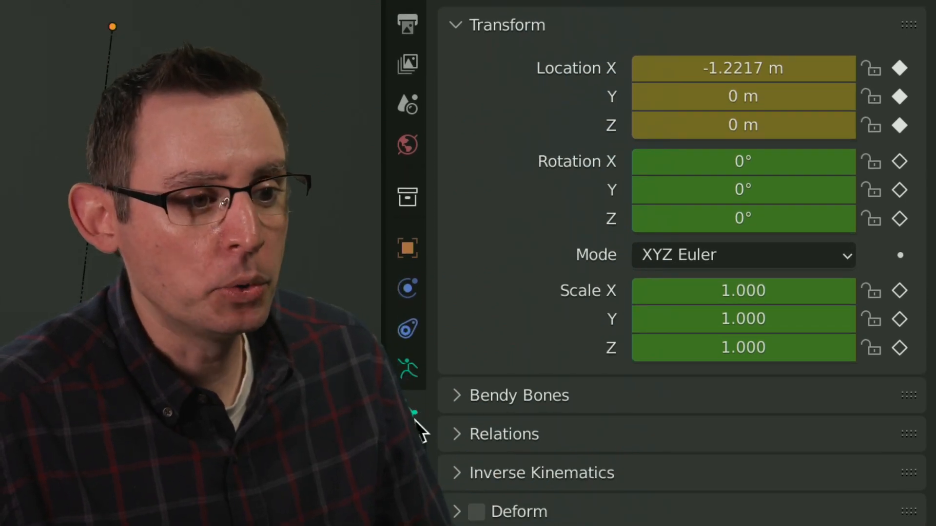
pyautogui.click(407, 249)
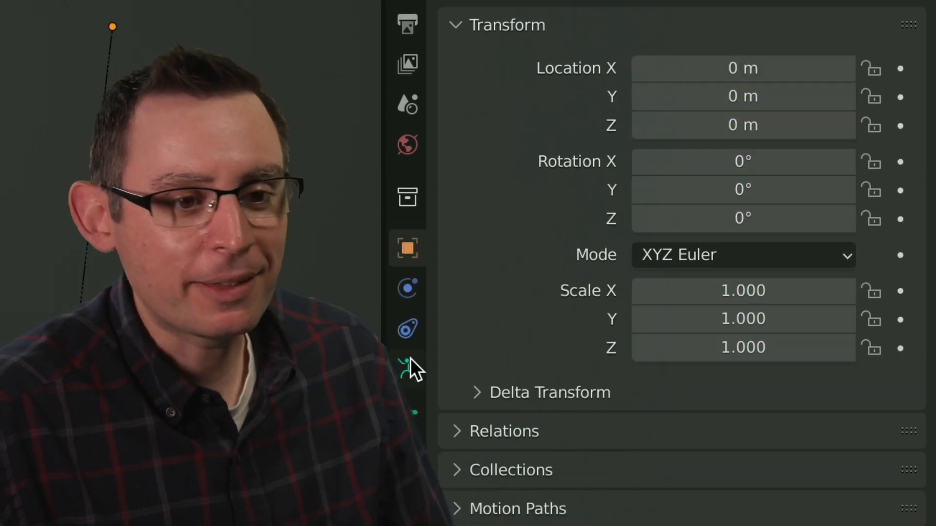
pyautogui.click(415, 413)
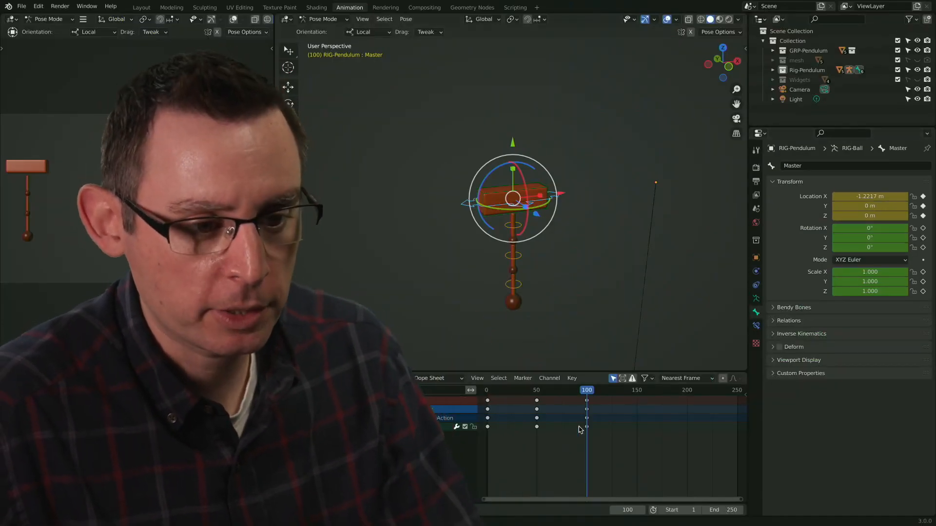
# Go back to frame 1, select the keyframes at frame 50 and play the animation to judge its timing.
pyautogui.click(517, 395)
pyautogui.moveTo(517, 400); pyautogui.dragTo(489, 400)
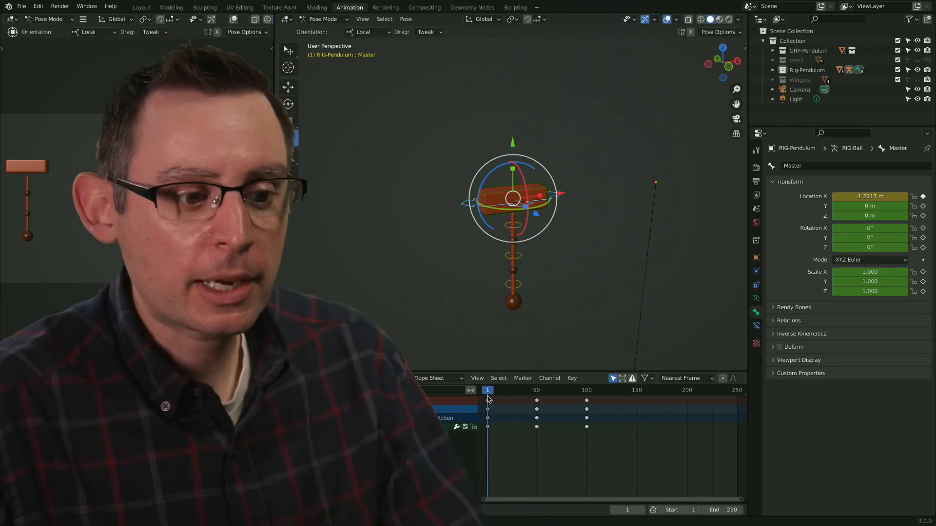
pyautogui.keyDown('shift'); pyautogui.moveTo(557, 283); pyautogui.dragTo(573, 265, button='middle'); pyautogui.keyUp('shift')
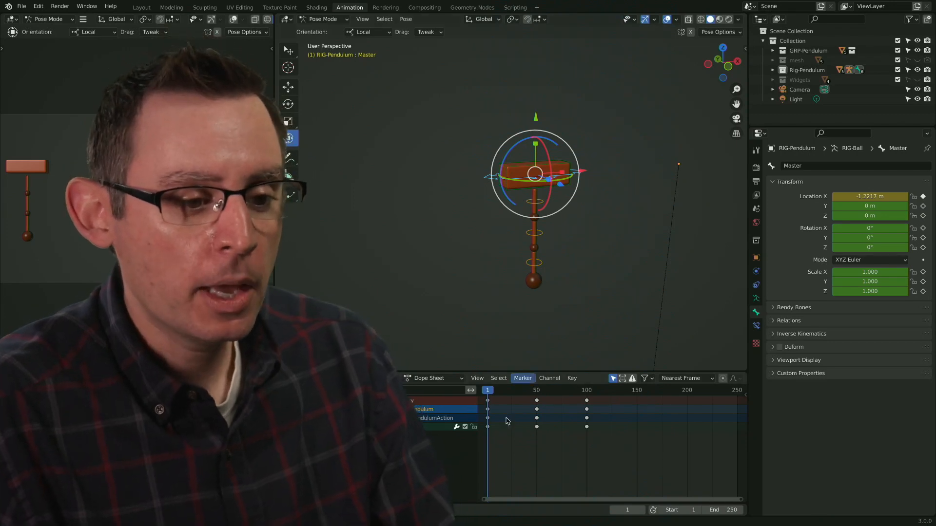
pyautogui.moveTo(490, 393)
pyautogui.mouseDown()
pyautogui.moveTo(542, 407)
pyautogui.moveTo(488, 405)
pyautogui.mouseUp()
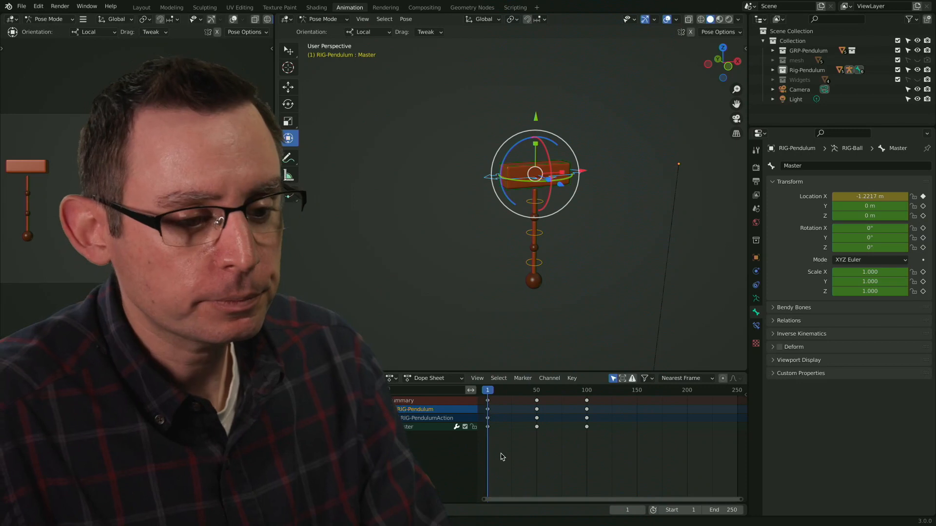
pyautogui.moveTo(493, 393)
pyautogui.mouseDown()
pyautogui.moveTo(531, 394)
pyautogui.moveTo(488, 396)
pyautogui.mouseUp()
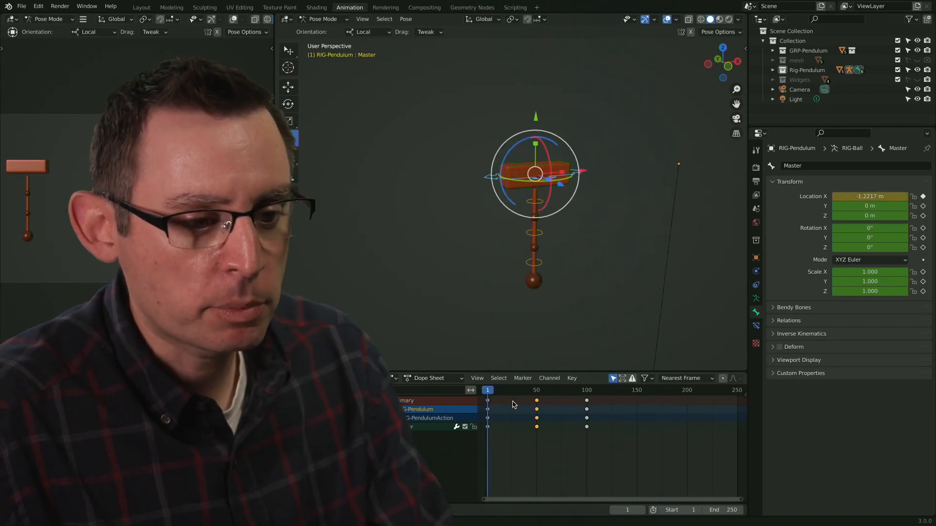
pyautogui.press('space')
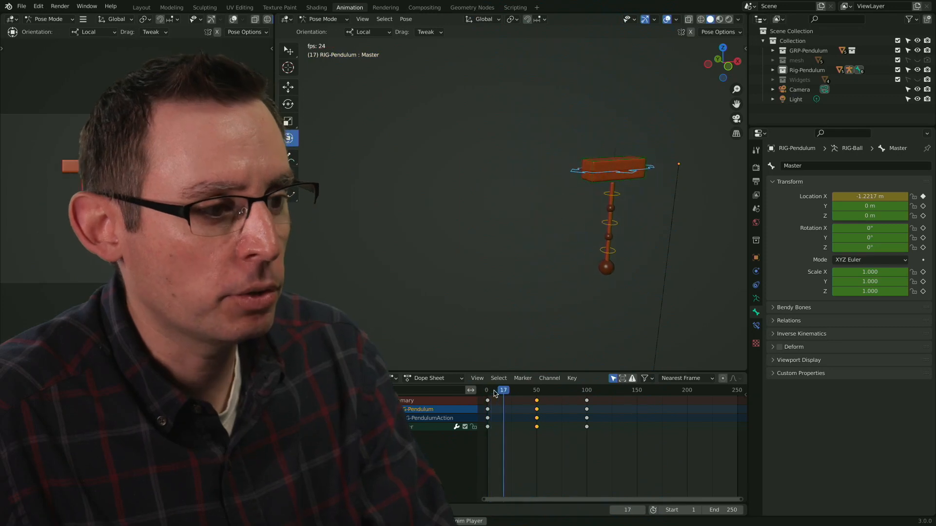
pyautogui.press('space')
# Move the keyframes at frame 50 to frame 40 and play the animation from frame 0.
pyautogui.moveTo(534, 392); pyautogui.dragTo(527, 397)
pyautogui.moveTo(526, 392); pyautogui.dragTo(487, 401)
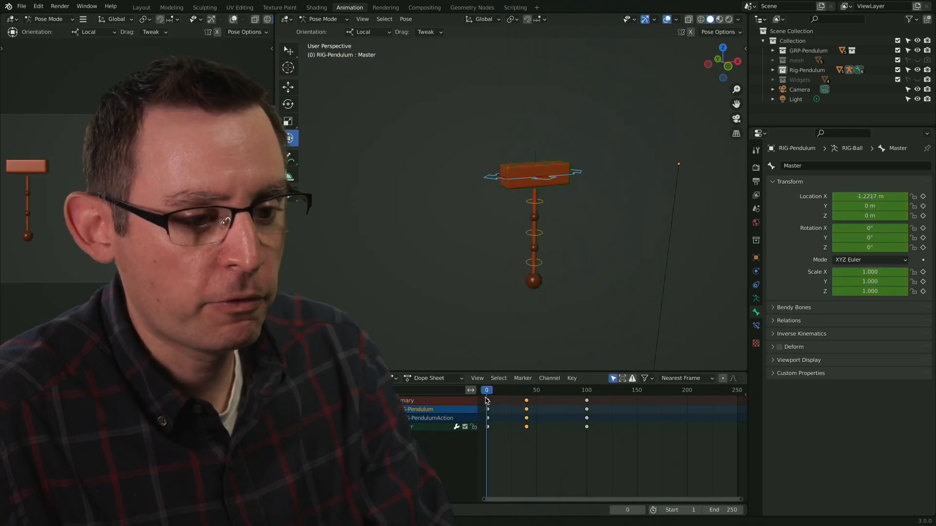
pyautogui.press('space')
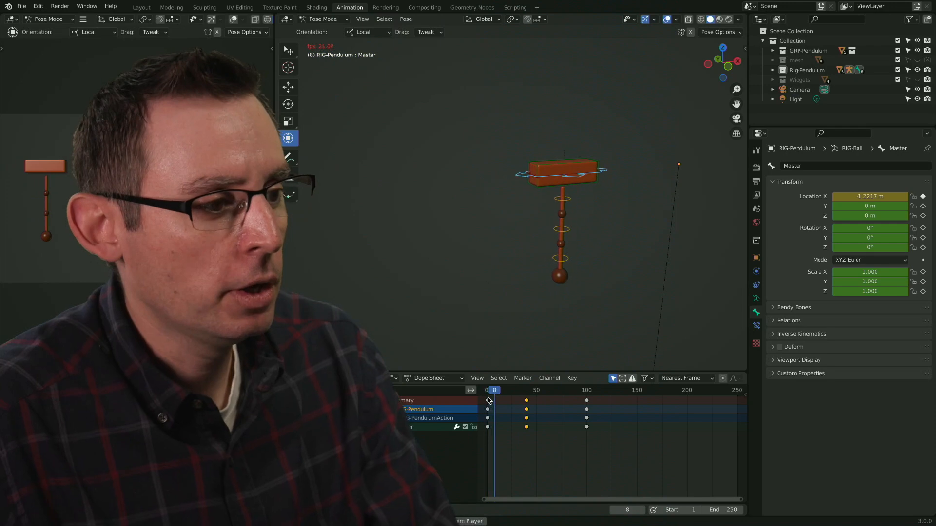
pyautogui.press('space')
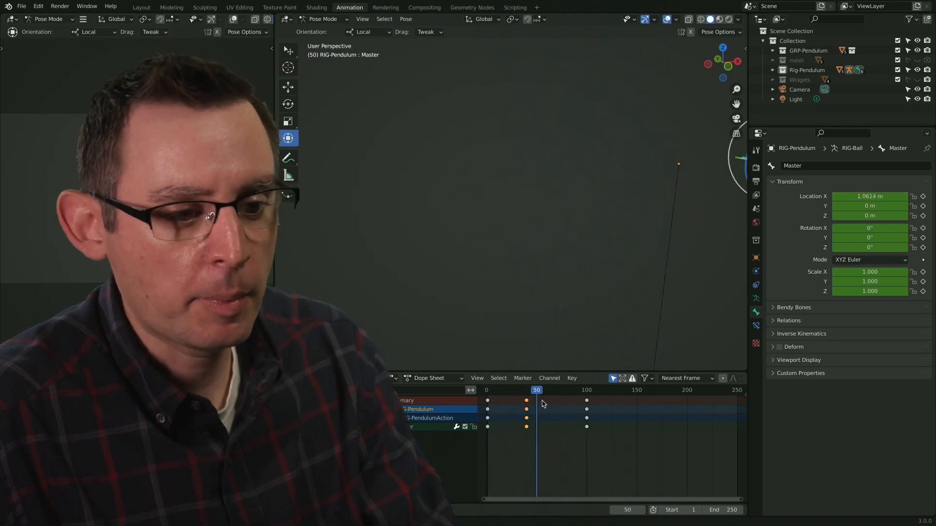
# Move the keyframes at frame 100 to frame 80 and play the animation from frame 1.
pyautogui.moveTo(528, 393); pyautogui.dragTo(489, 400)
pyautogui.click(526, 400)
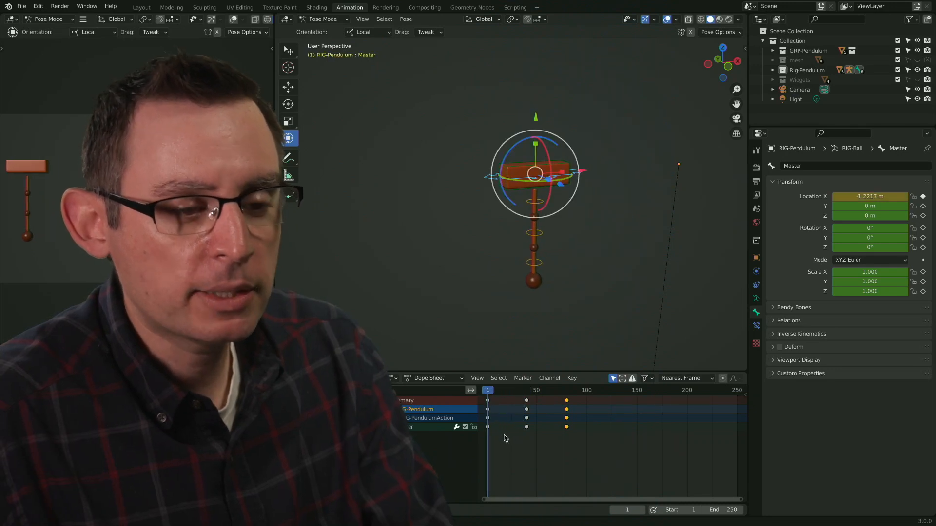
pyautogui.press('space')
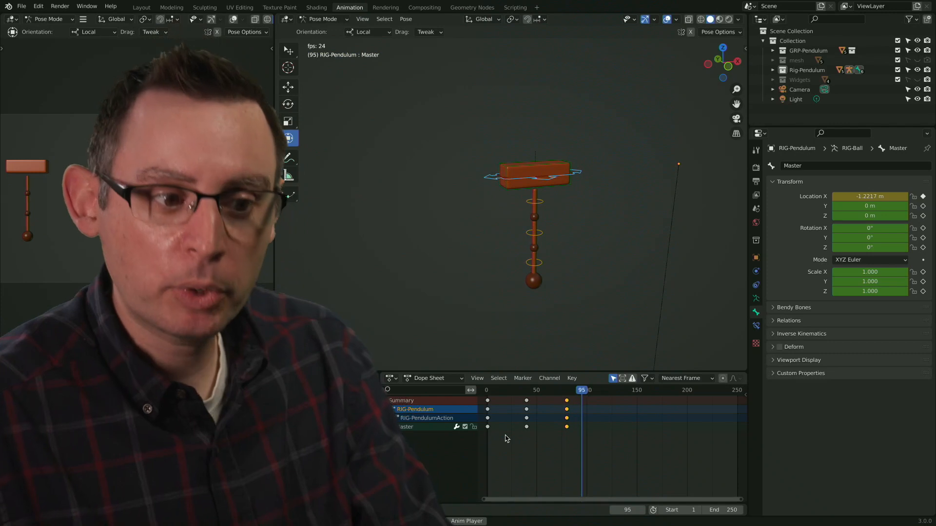
pyautogui.press('space')
# Replay the pendulum animation several times from frame 1 to judge the side-to-side timing.
pyautogui.click(520, 391)
pyautogui.moveTo(520, 390); pyautogui.dragTo(488, 392)
pyautogui.press('space')
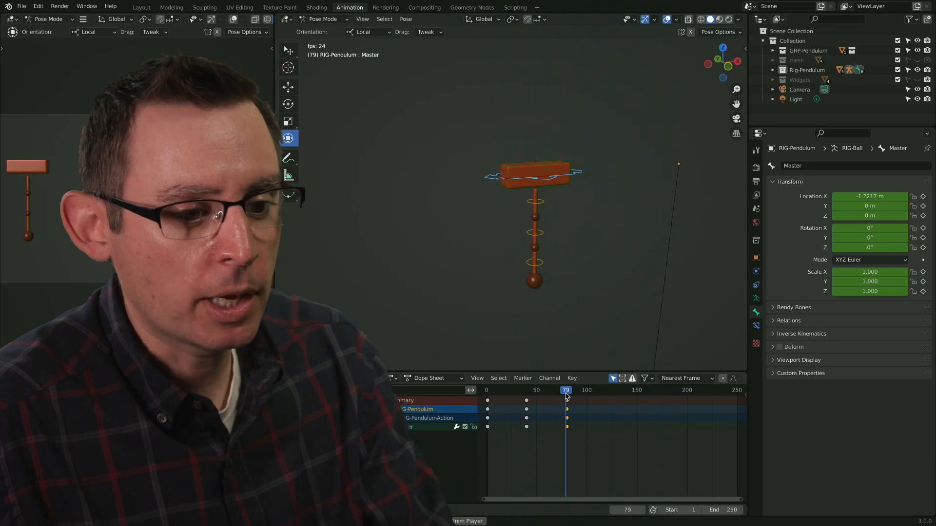
pyautogui.press('Escape')
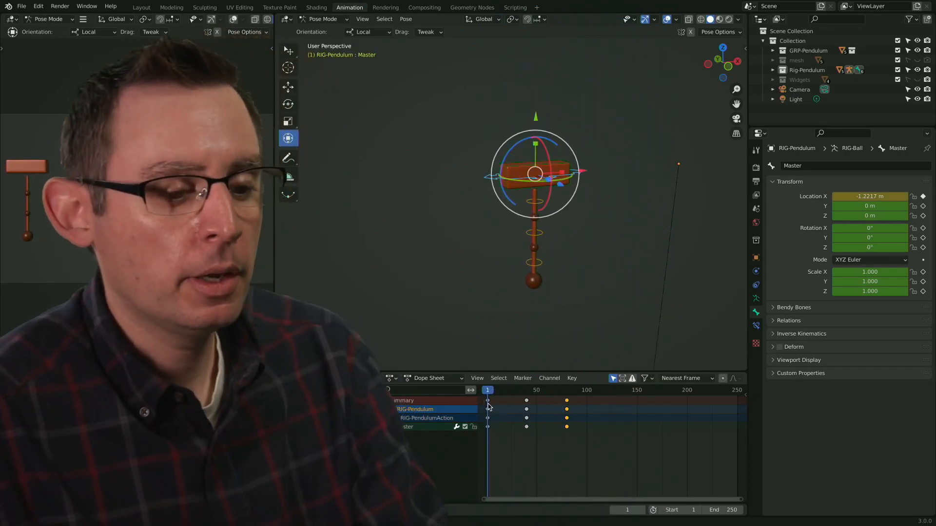
pyautogui.press('space')
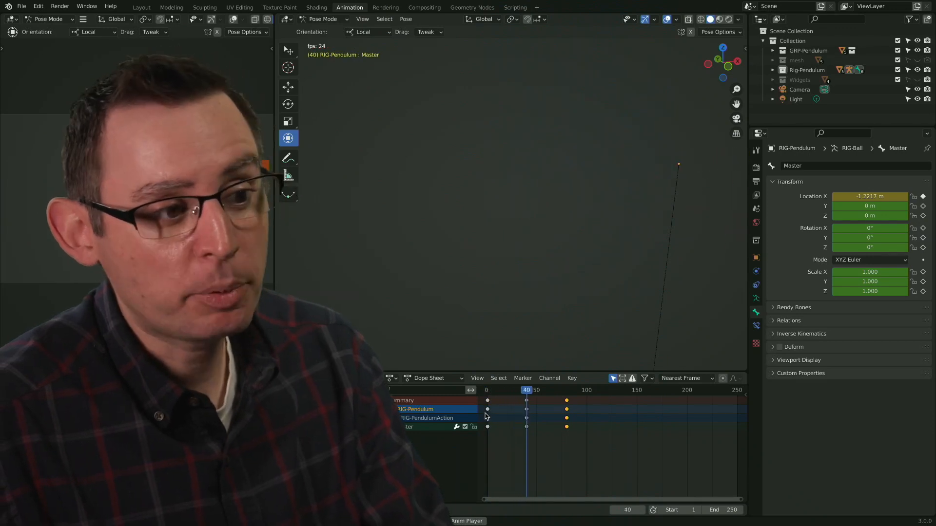
pyautogui.press('space')
pyautogui.click(528, 398)
pyautogui.moveTo(527, 399); pyautogui.dragTo(489, 400)
pyautogui.press('space')
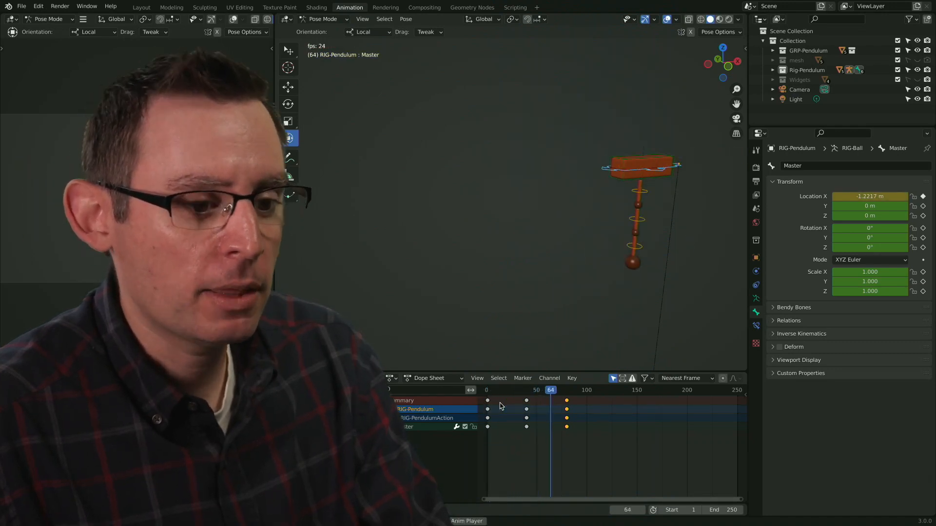
pyautogui.press('space')
# Copy the Master bone's keyframes at frame 40 to frame 55 to hold the pose between them.
pyautogui.click(535, 399)
pyautogui.moveTo(535, 399); pyautogui.dragTo(527, 399)
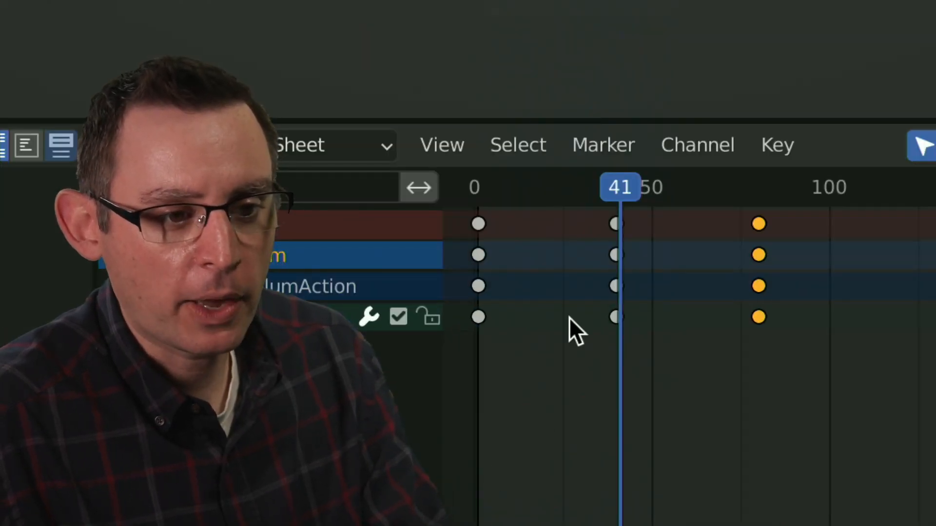
pyautogui.moveTo(621, 180); pyautogui.dragTo(592, 229)
pyautogui.click(616, 224)
pyautogui.moveTo(601, 202); pyautogui.dragTo(616, 197)
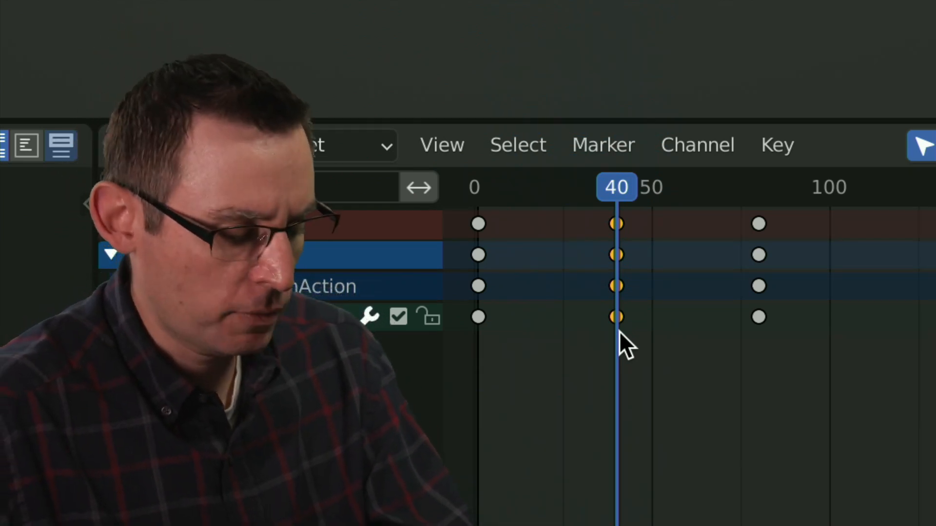
pyautogui.moveTo(619, 194); pyautogui.dragTo(669, 238)
pyautogui.press('i')
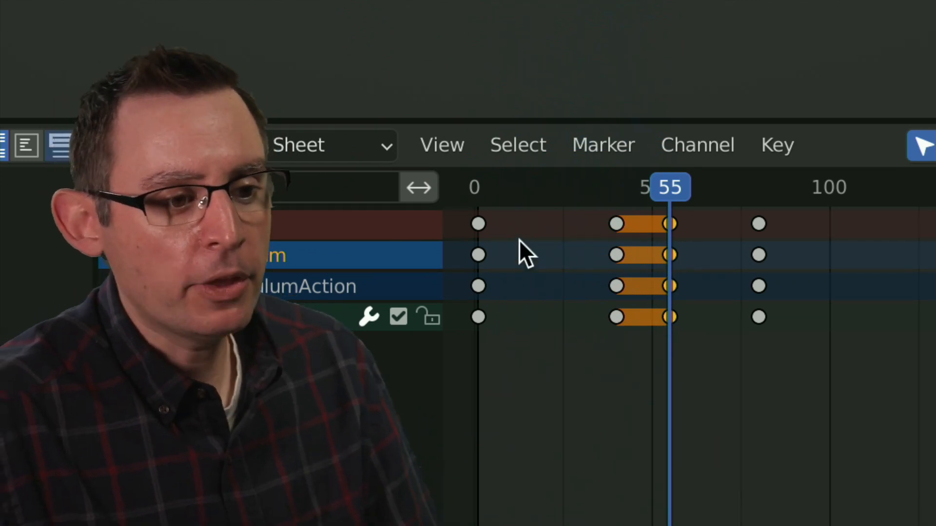
# Move the keyframes at frame 80 to frame 95 to make room for the hold.
pyautogui.click(478, 223)
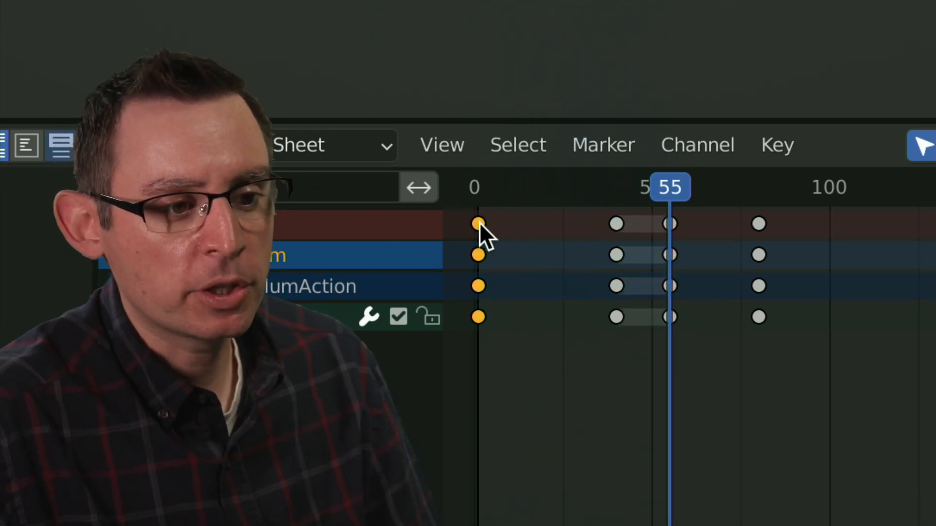
pyautogui.click(616, 223)
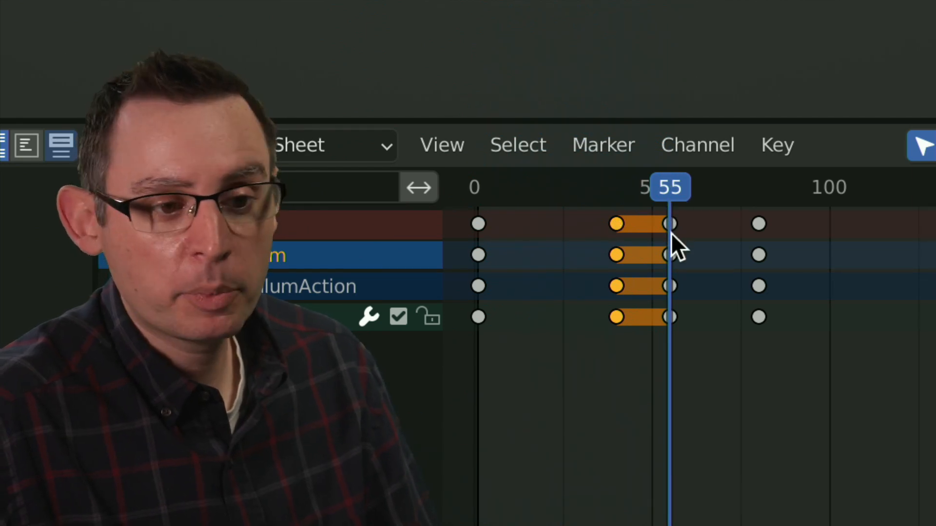
pyautogui.moveTo(755, 187); pyautogui.dragTo(812, 220)
pyautogui.moveTo(756, 222); pyautogui.dragTo(809, 247)
# Play the animation from frame 1 to check the pause between the two movements, and return to frame 1.
pyautogui.moveTo(792, 192); pyautogui.dragTo(586, 248)
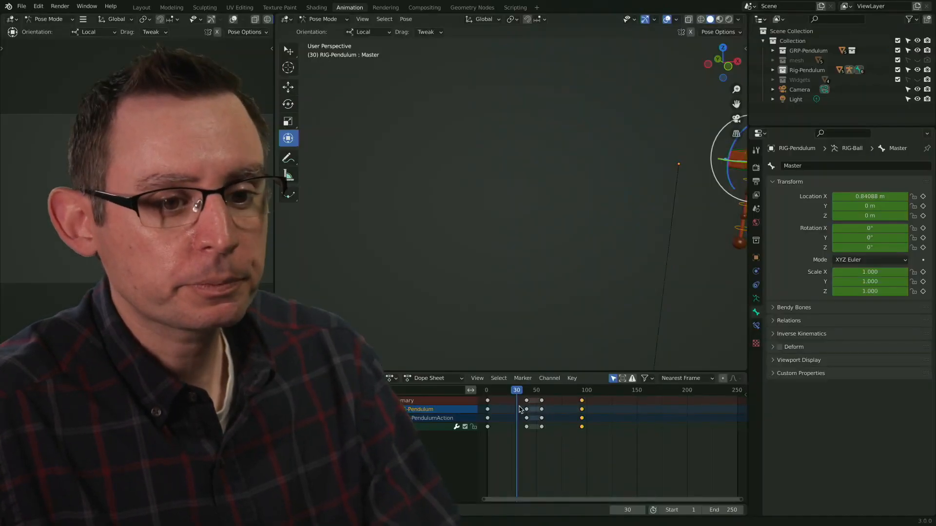
pyautogui.moveTo(518, 399); pyautogui.dragTo(487, 391)
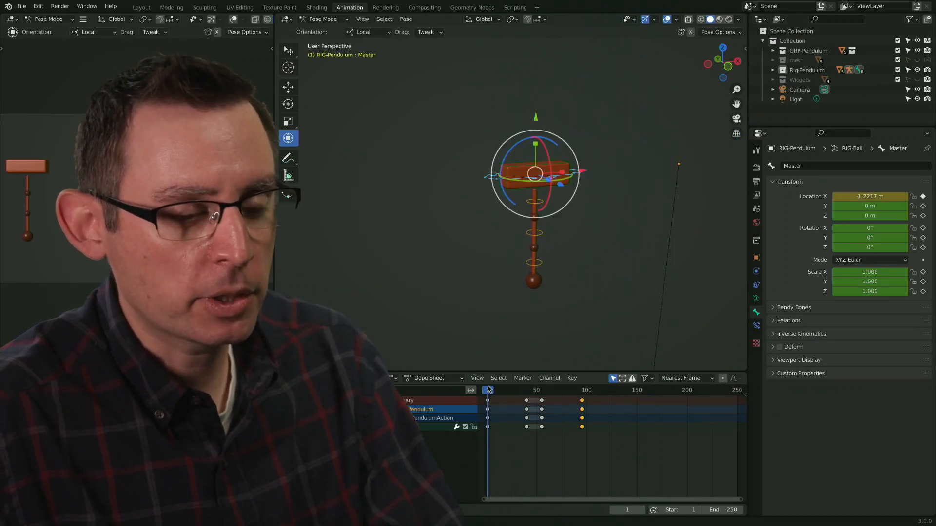
pyautogui.press('space')
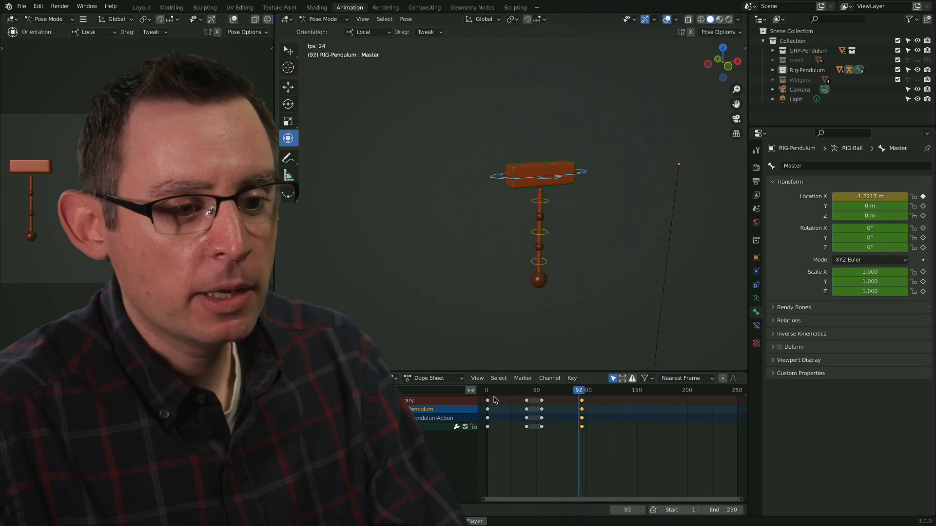
pyautogui.press('space')
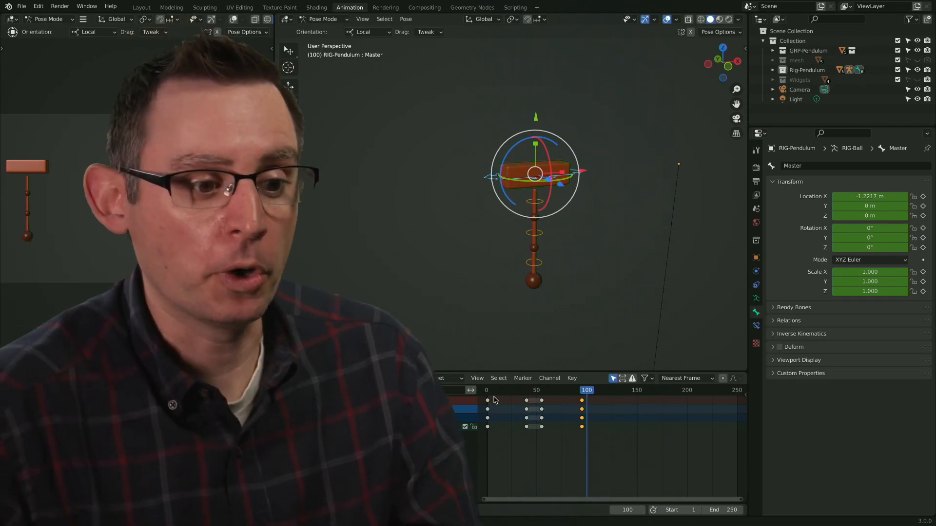
pyautogui.moveTo(561, 393); pyautogui.dragTo(490, 398)
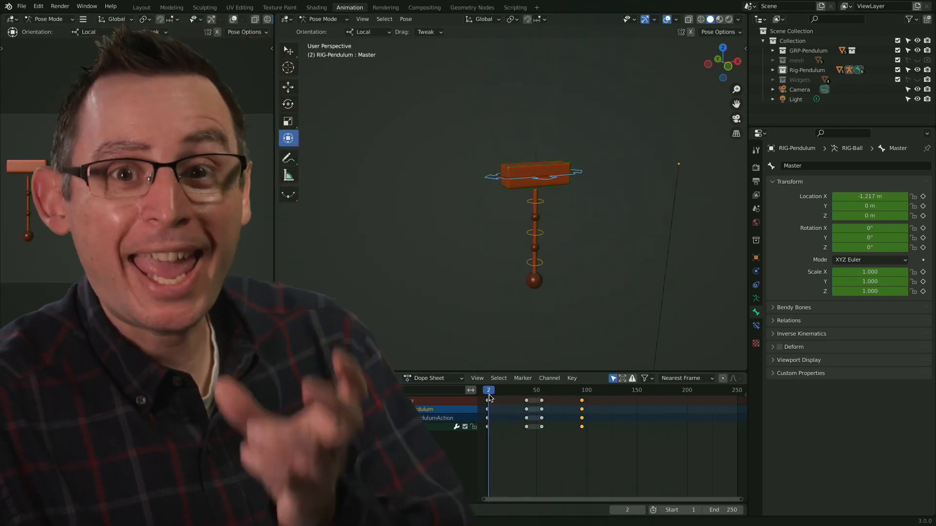
pyautogui.moveTo(488, 397); pyautogui.dragTo(488, 397)
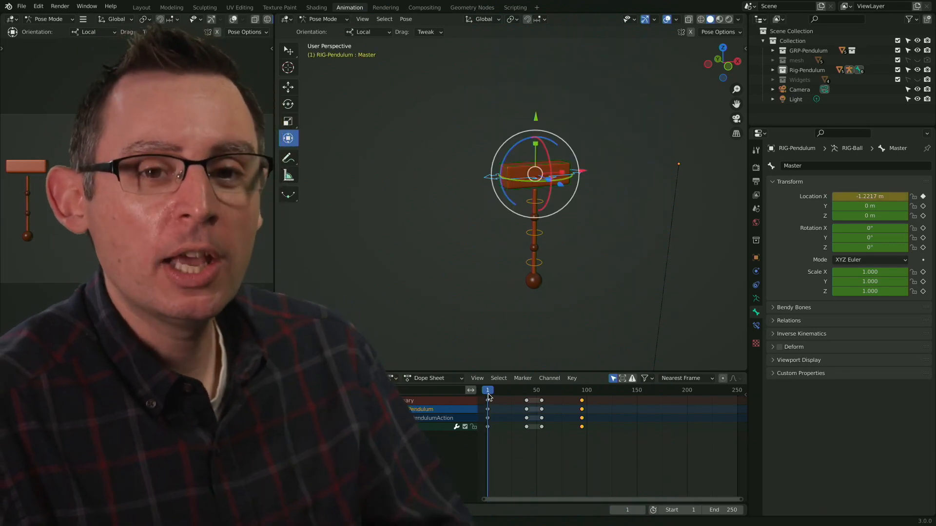